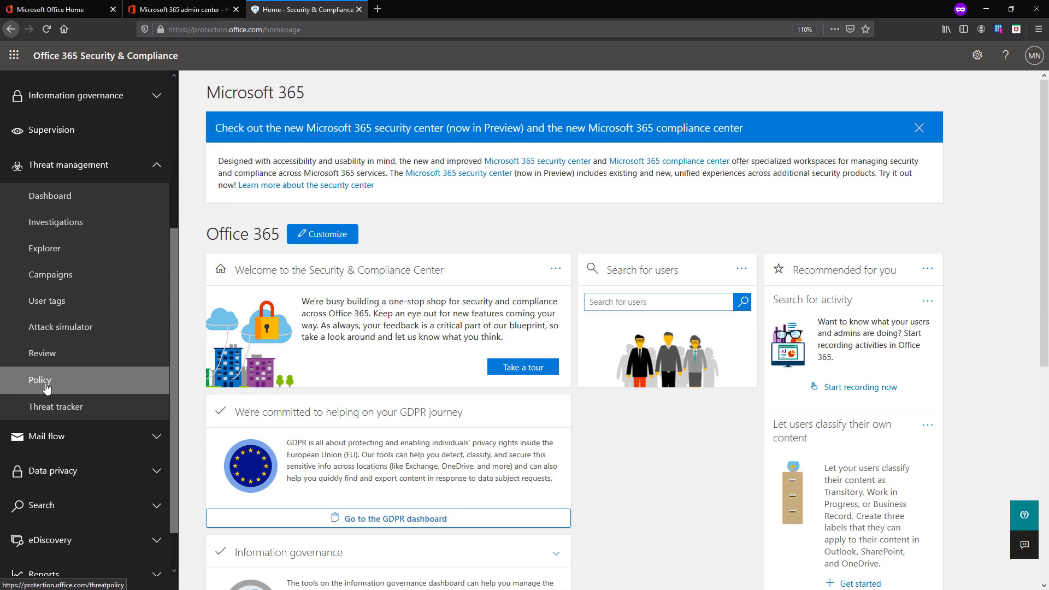
Go to Threat management > Policy and open the Anti-spam policies list
{"action": "left_click", "coordinate": [47, 388]}
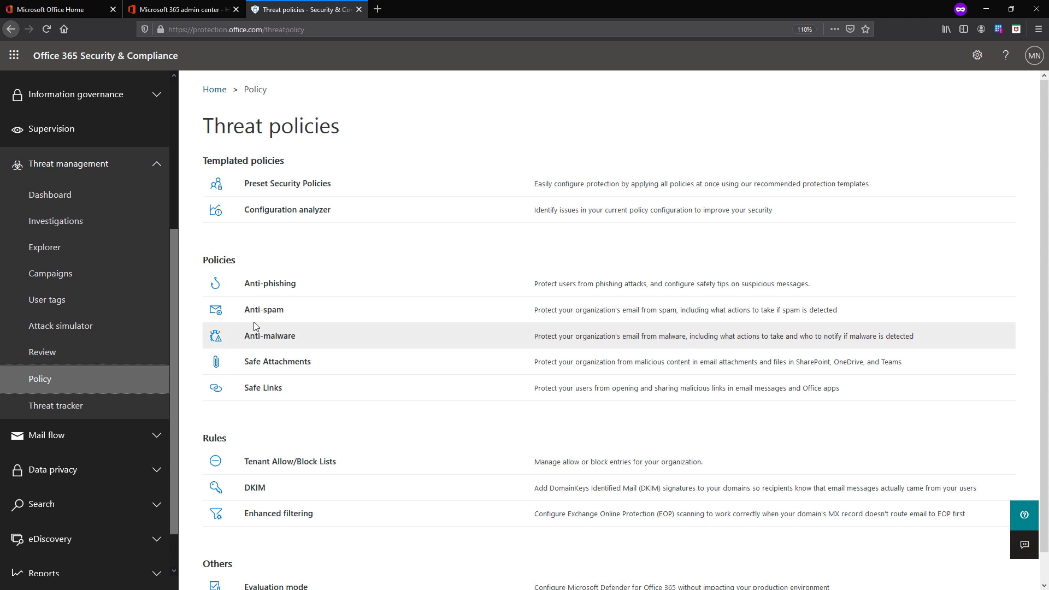
{"action": "left_click", "coordinate": [274, 310]}
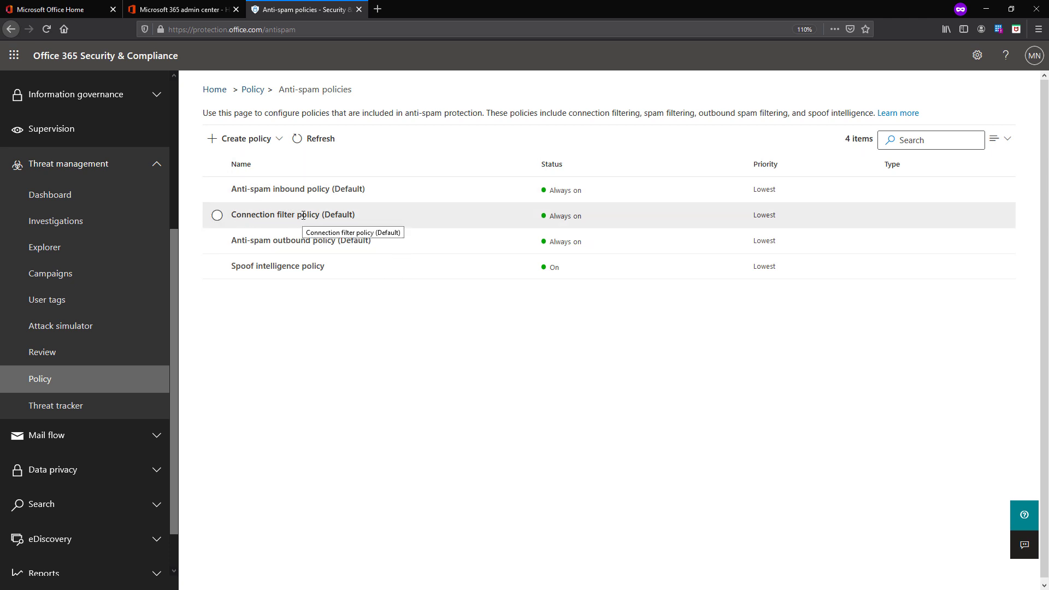
{"action": "left_click", "coordinate": [281, 189]}
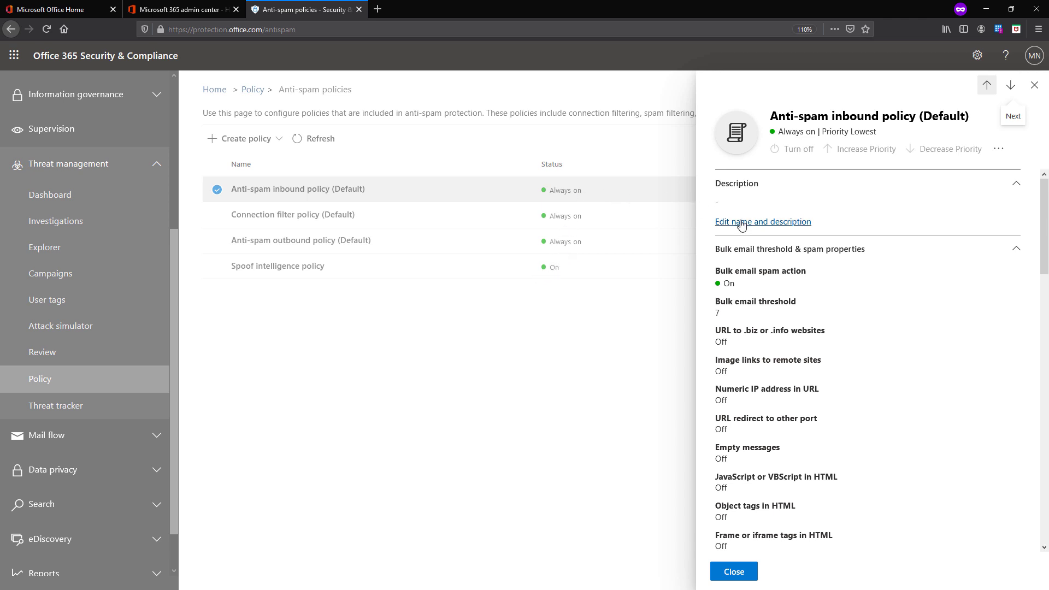
{"action": "scroll", "coordinate": [735, 323], "scroll_direction": "down", "scroll_amount": 15}
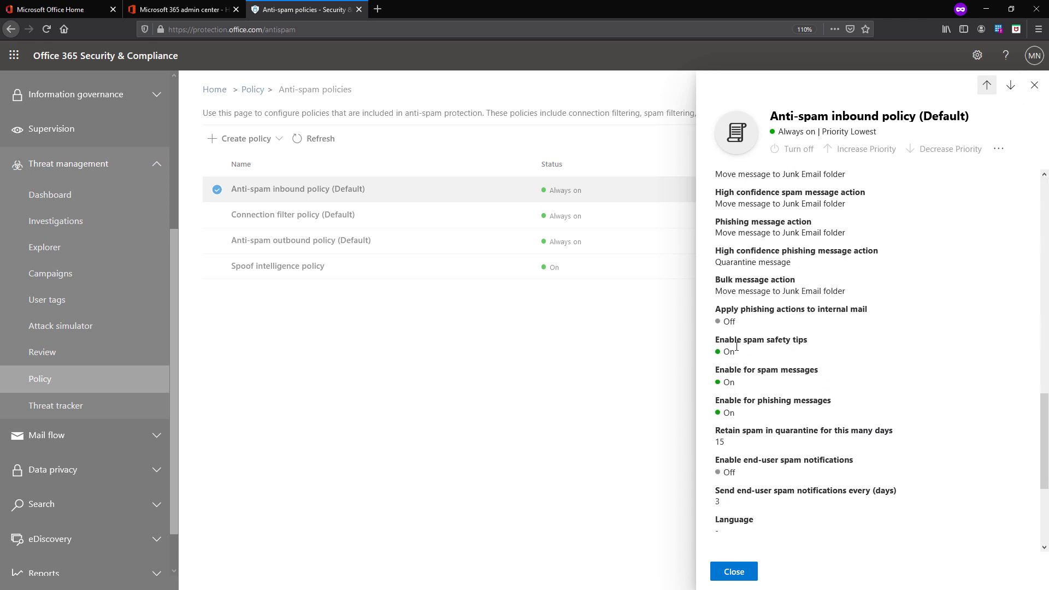
{"action": "scroll", "coordinate": [736, 353], "scroll_direction": "up", "scroll_amount": 15}
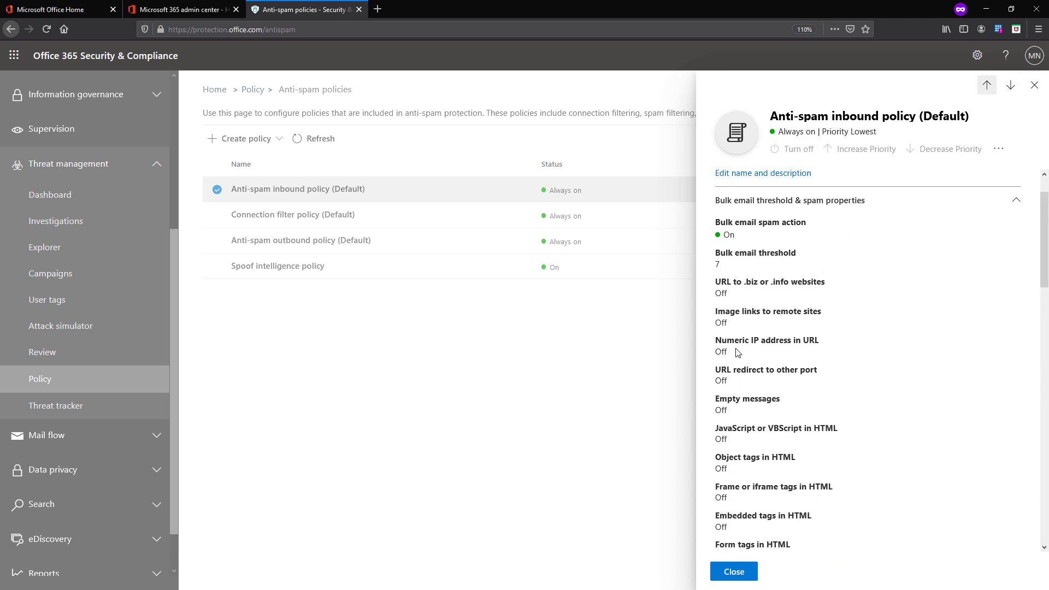
{"action": "left_click", "coordinate": [734, 572]}
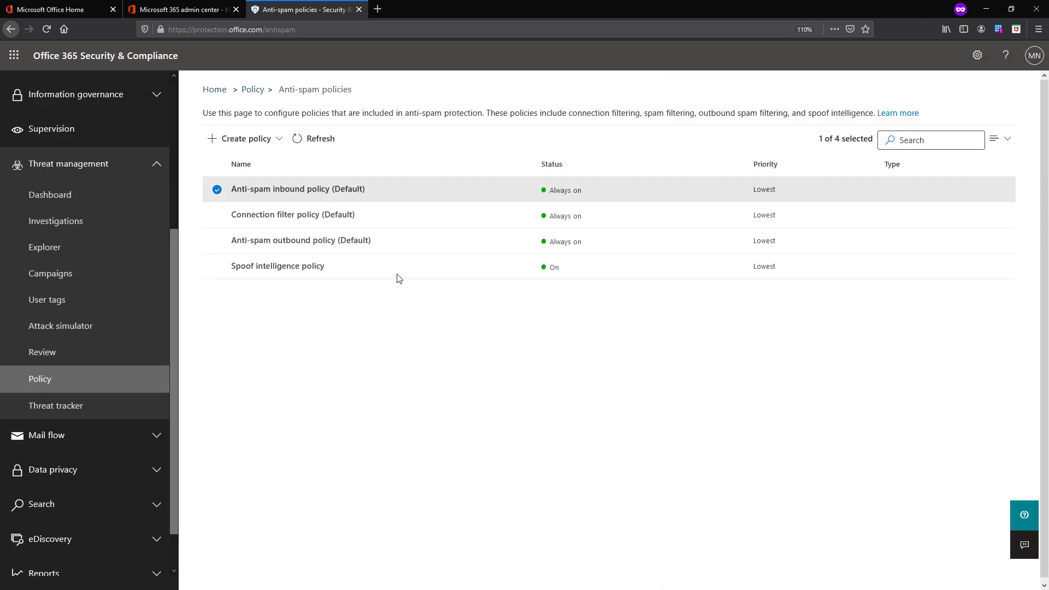
{"action": "left_click", "coordinate": [262, 149]}
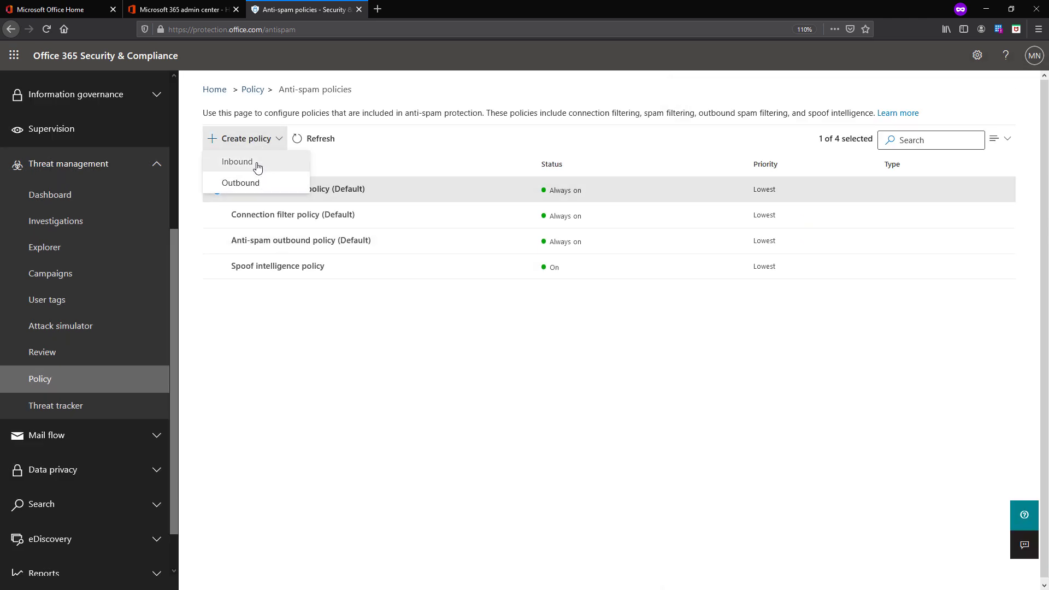
{"action": "left_click", "coordinate": [254, 169]}
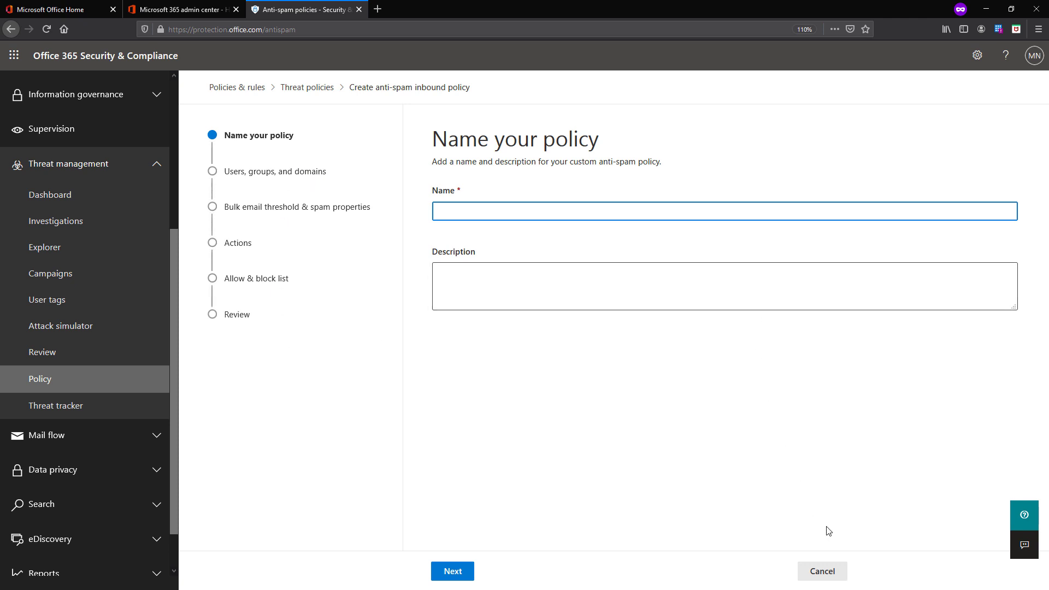
{"action": "left_click", "coordinate": [829, 573]}
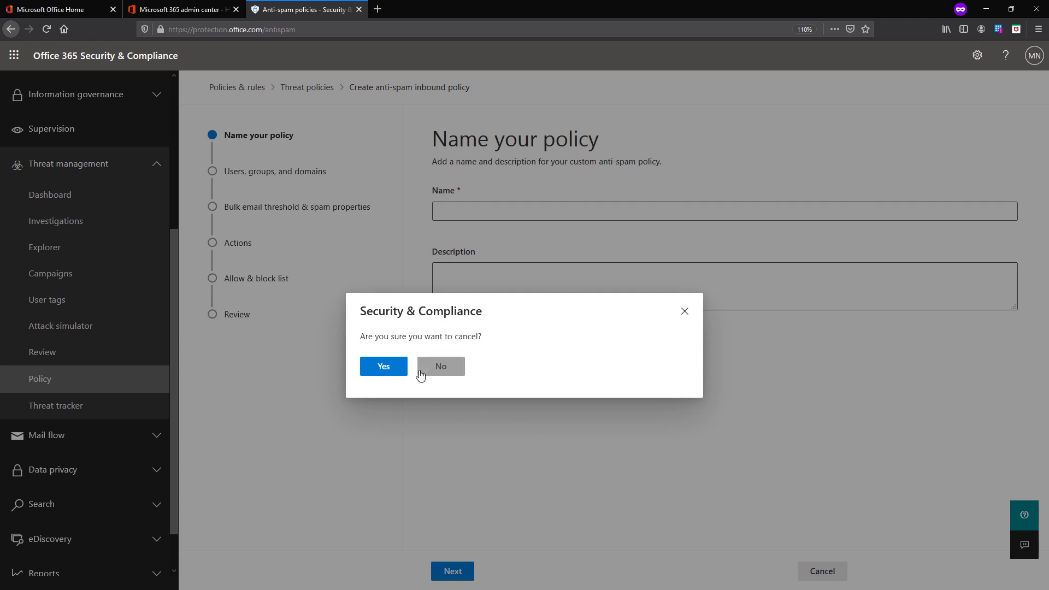
{"action": "left_click", "coordinate": [393, 368]}
{"action": "left_click", "coordinate": [260, 143]}
{"action": "left_click", "coordinate": [365, 355]}
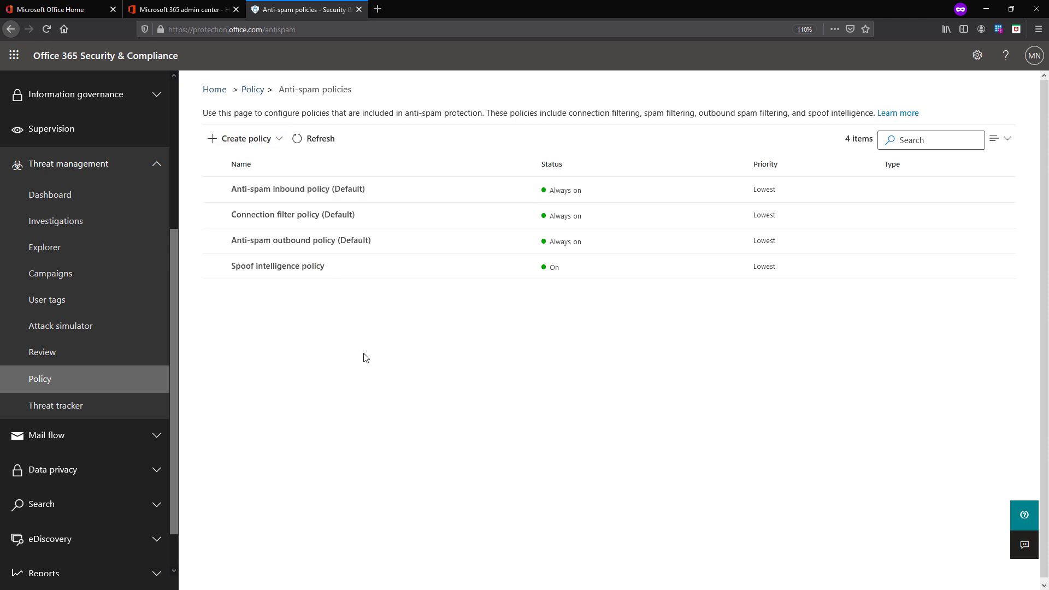
Open Anti-spam inbound policy (Default) details, leaving Bulk email threshold & spam properties expanded
{"action": "left_click", "coordinate": [348, 197]}
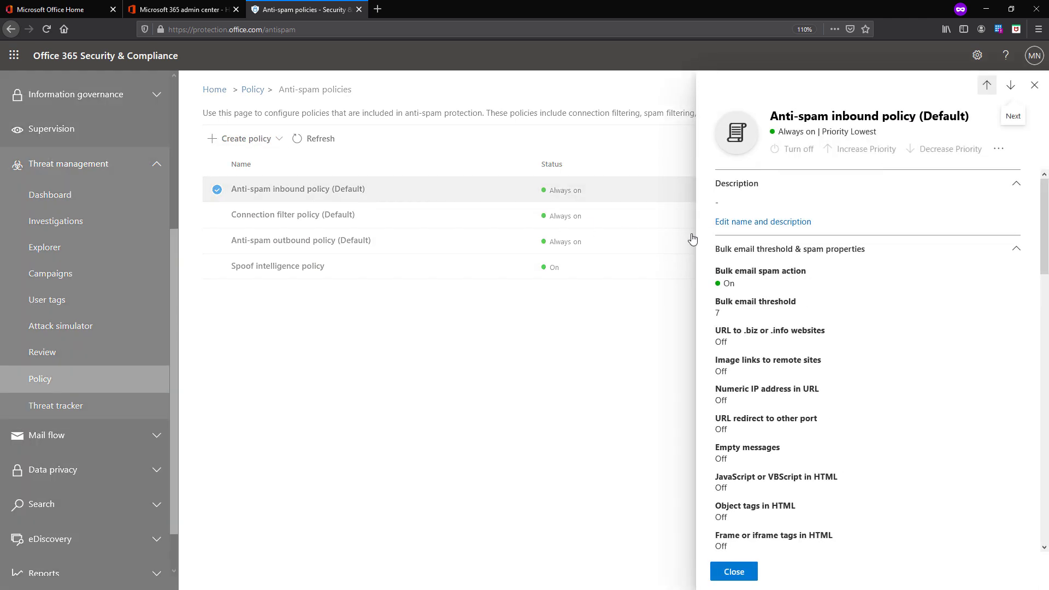
{"action": "left_click", "coordinate": [1016, 250]}
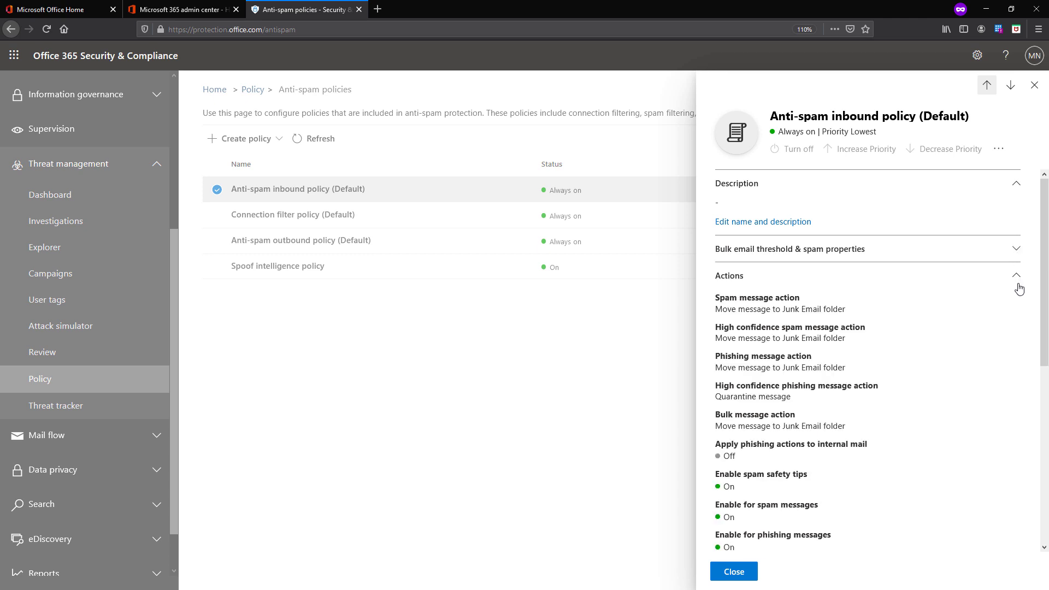
{"action": "left_click", "coordinate": [1018, 279]}
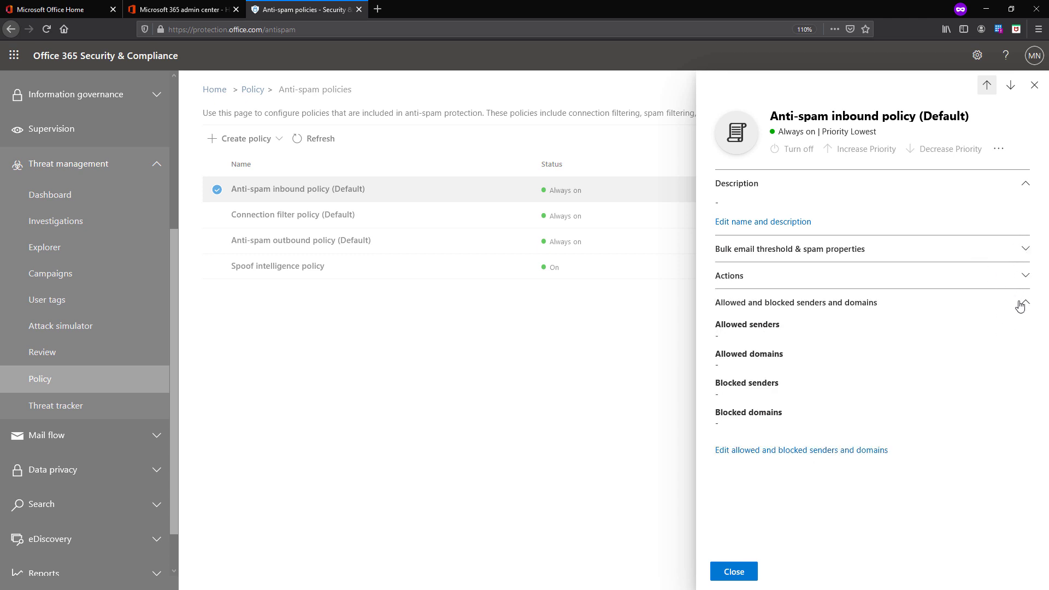
{"action": "left_click", "coordinate": [1020, 304]}
{"action": "left_click_drag", "start_coordinate": [877, 133], "coordinate": [778, 133]}
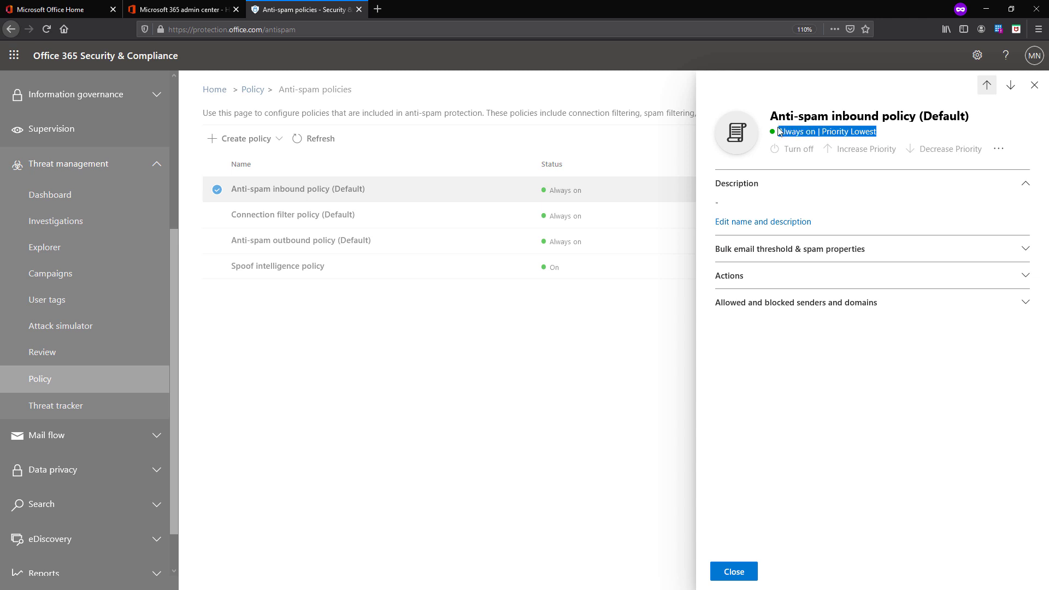
{"action": "left_click", "coordinate": [998, 149]}
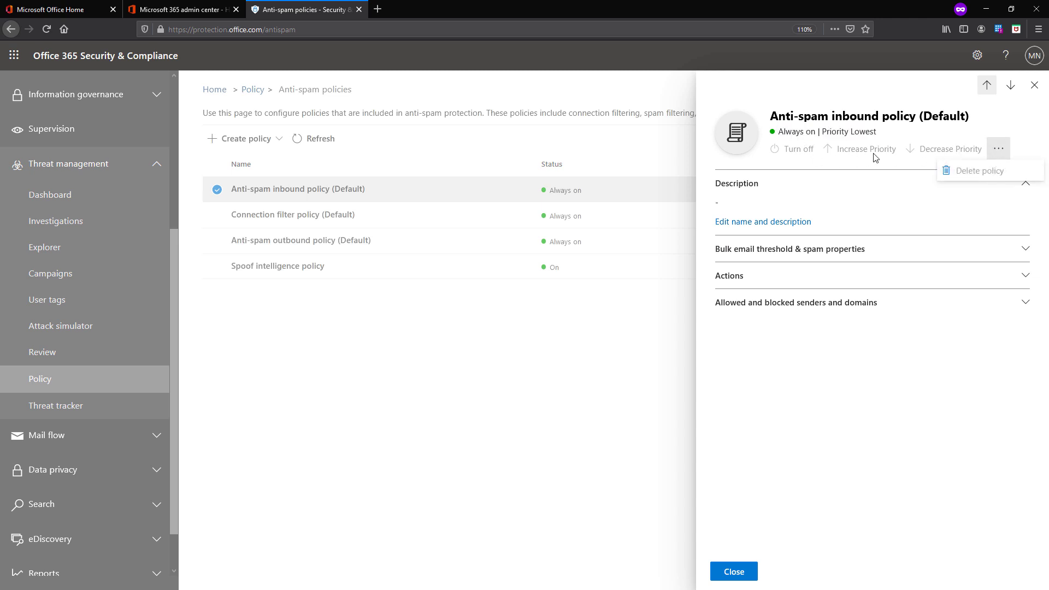
{"action": "left_click", "coordinate": [954, 225]}
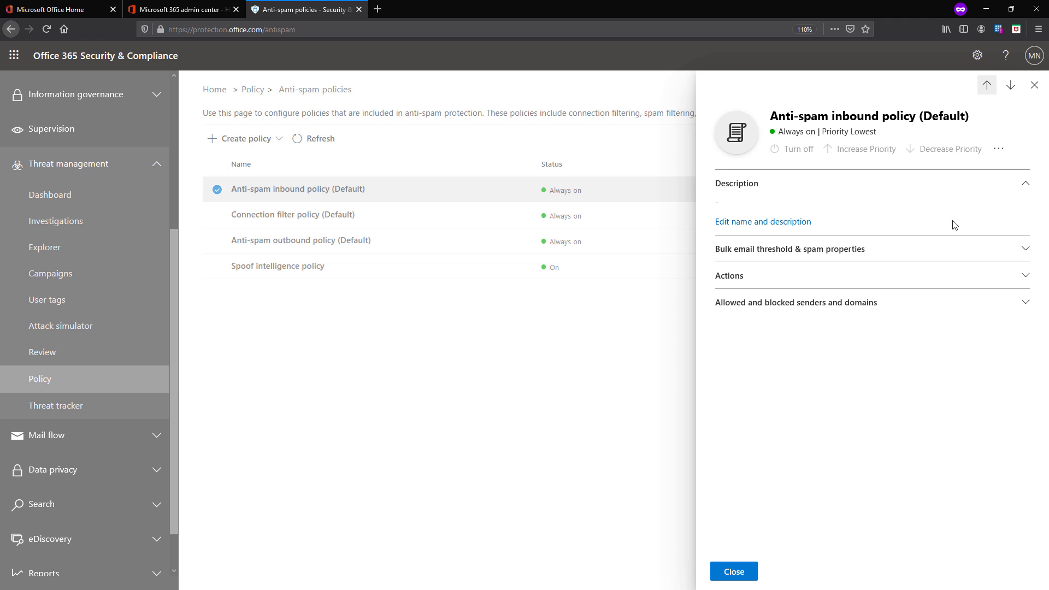
{"action": "left_click_drag", "start_coordinate": [874, 253], "coordinate": [718, 250]}
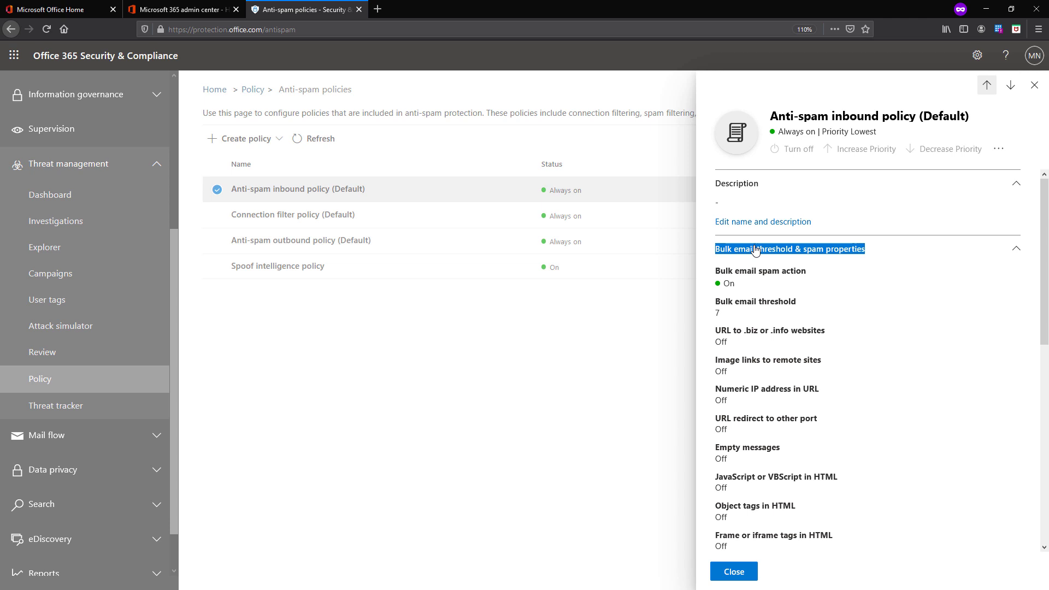
Collapse and re-expand the bulk email threshold section, then expand the Actions section
{"action": "left_click", "coordinate": [755, 250]}
{"action": "left_click", "coordinate": [767, 253]}
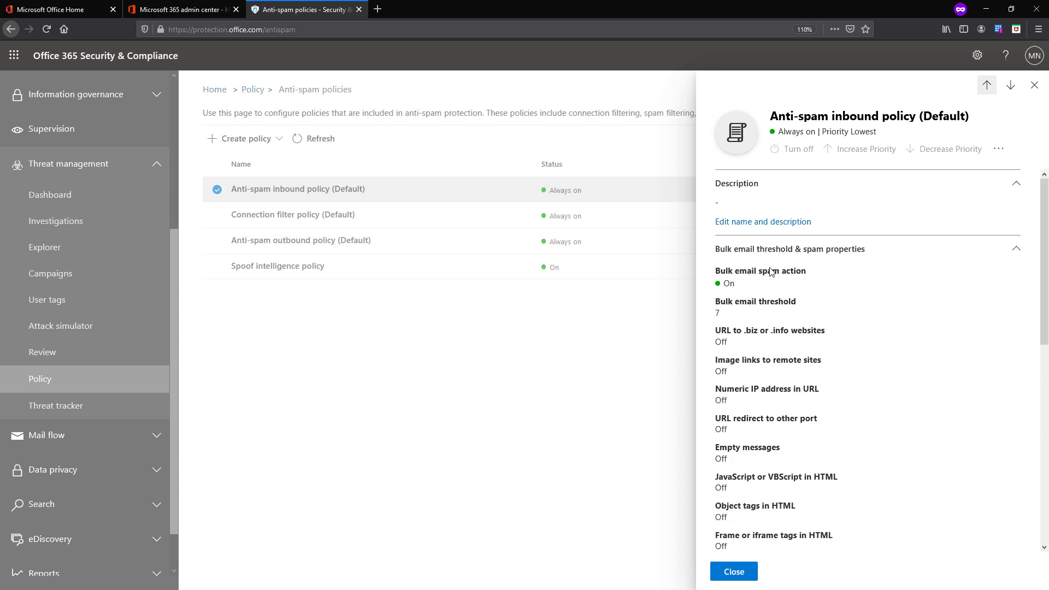
{"action": "scroll", "coordinate": [737, 393], "scroll_direction": "down", "scroll_amount": 3}
{"action": "scroll", "coordinate": [736, 398], "scroll_direction": "down", "scroll_amount": 3}
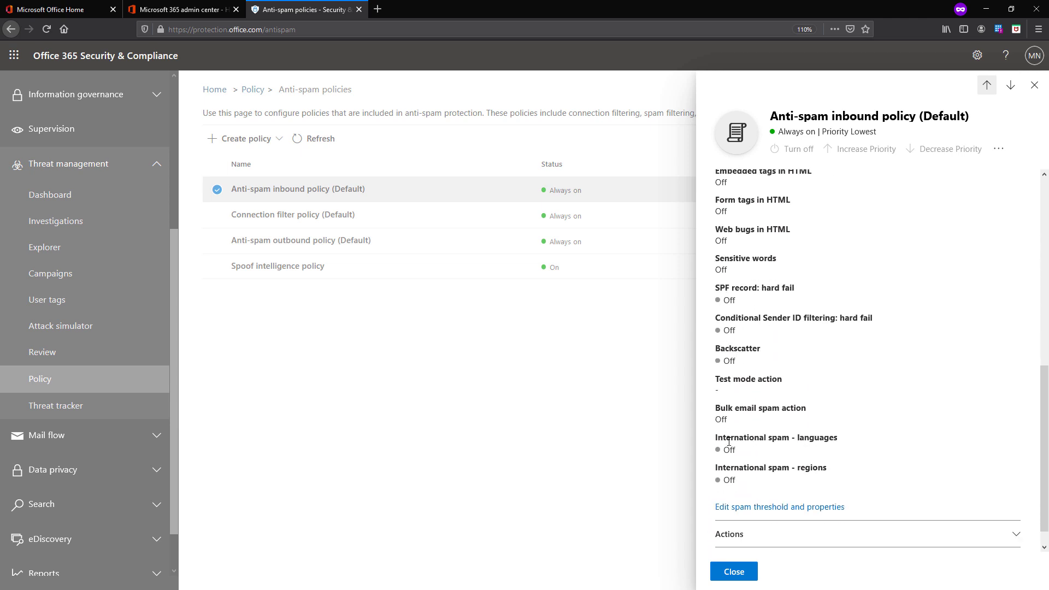
{"action": "scroll", "coordinate": [729, 442], "scroll_direction": "down", "scroll_amount": 1}
{"action": "scroll", "coordinate": [729, 442], "scroll_direction": "up", "scroll_amount": 6}
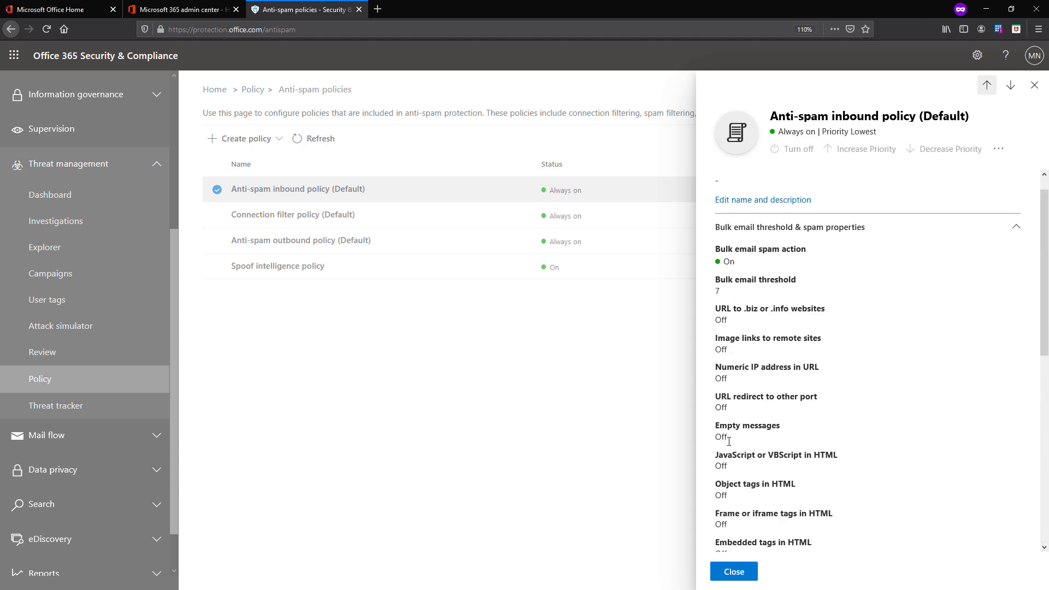
{"action": "left_click", "coordinate": [1016, 234]}
{"action": "left_click_drag", "start_coordinate": [745, 281], "coordinate": [729, 279]}
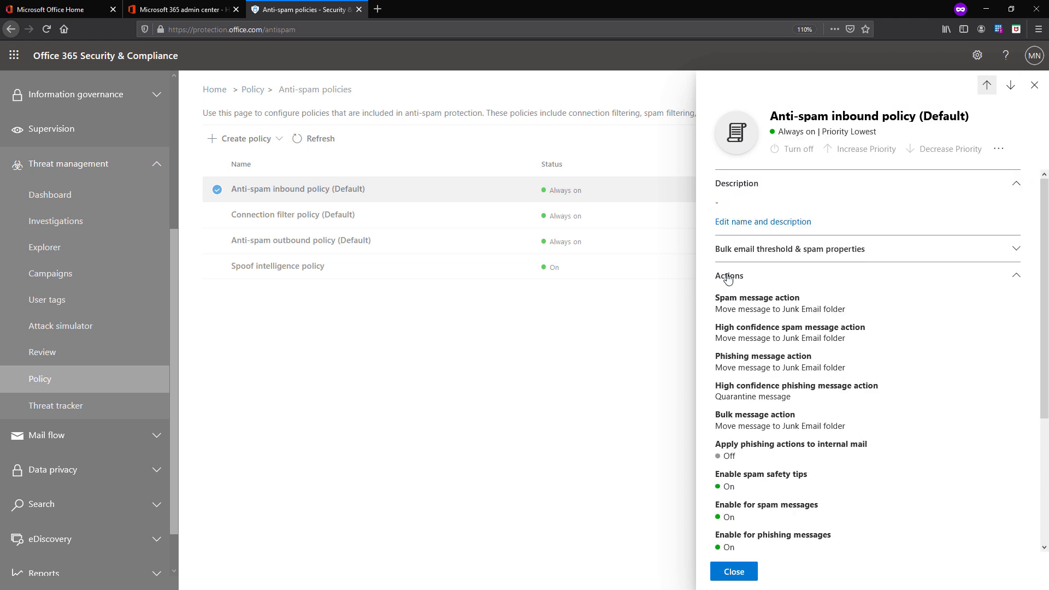
Expand allowed and blocked senders and domains, then start Edit spam threshold and properties
{"action": "scroll", "coordinate": [736, 331], "scroll_direction": "down", "scroll_amount": 3}
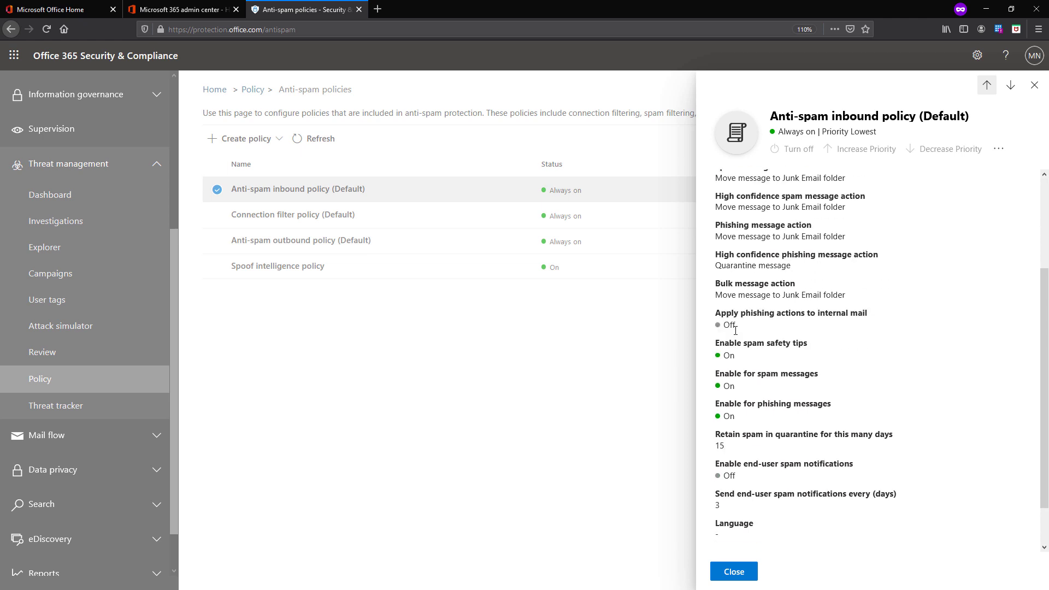
{"action": "scroll", "coordinate": [735, 331], "scroll_direction": "down", "scroll_amount": 1}
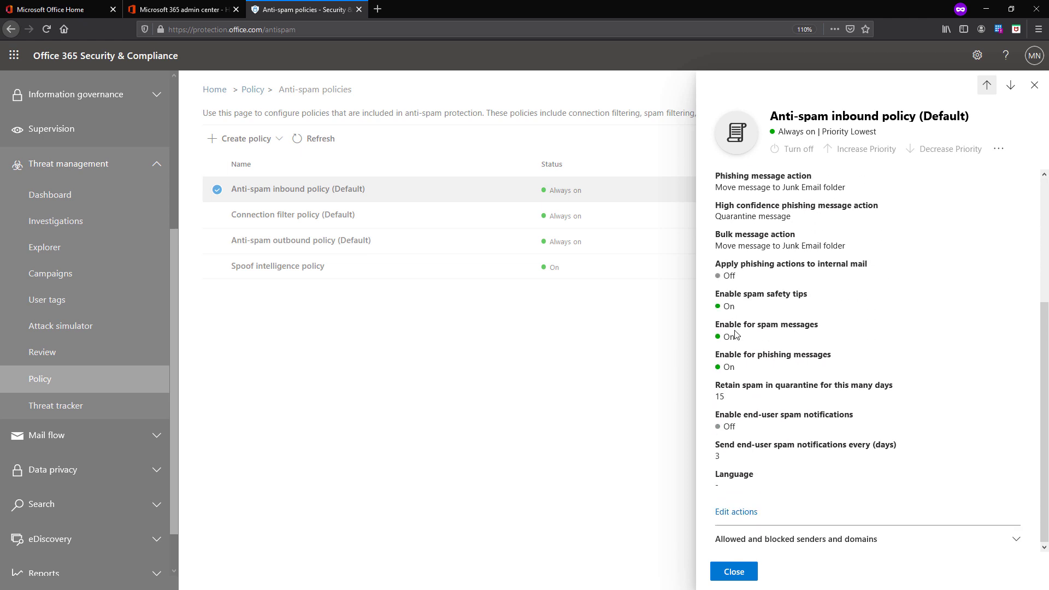
{"action": "scroll", "coordinate": [736, 332], "scroll_direction": "up", "scroll_amount": 3}
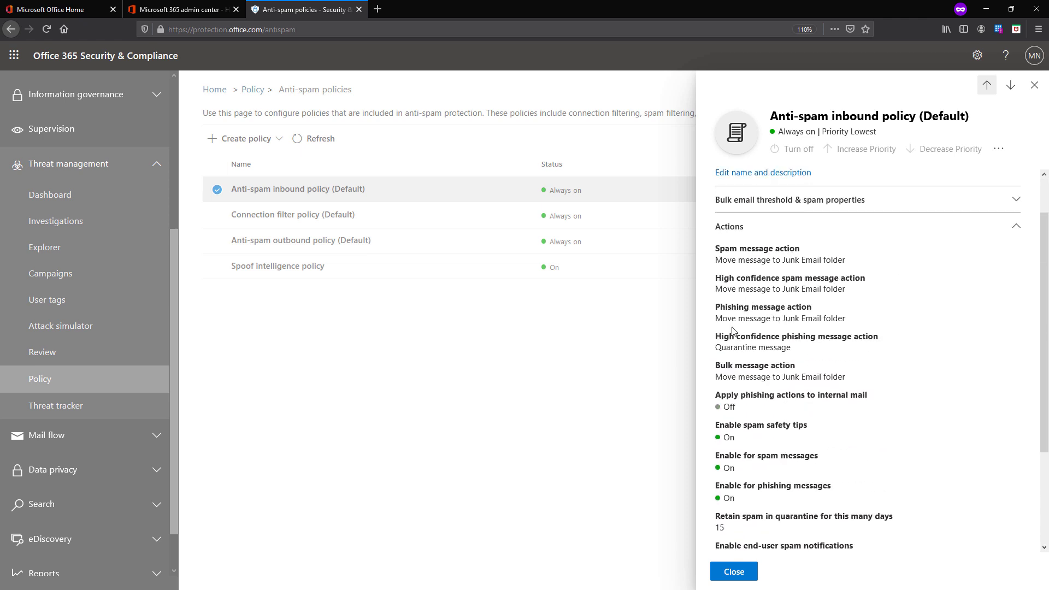
{"action": "scroll", "coordinate": [735, 334], "scroll_direction": "down", "scroll_amount": 3}
{"action": "left_click", "coordinate": [781, 541]}
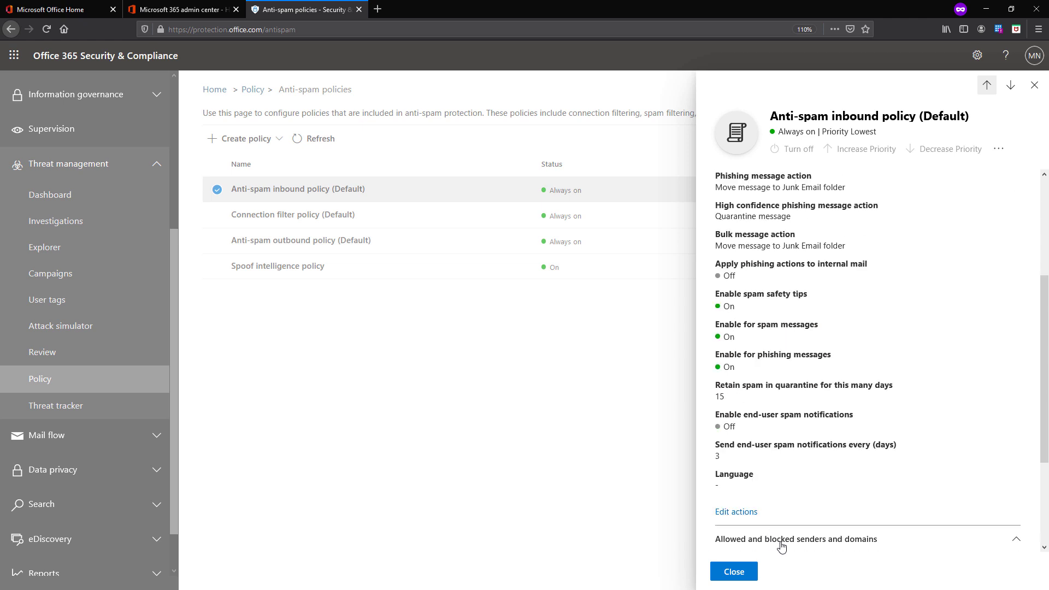
{"action": "scroll", "coordinate": [782, 546], "scroll_direction": "down", "scroll_amount": 3}
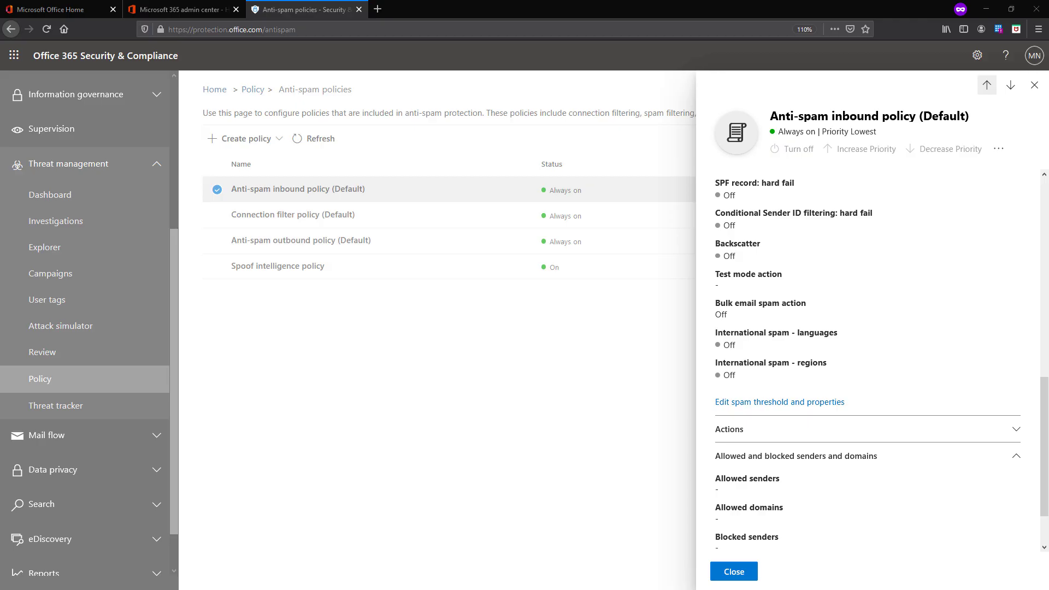
{"action": "left_click", "coordinate": [825, 403]}
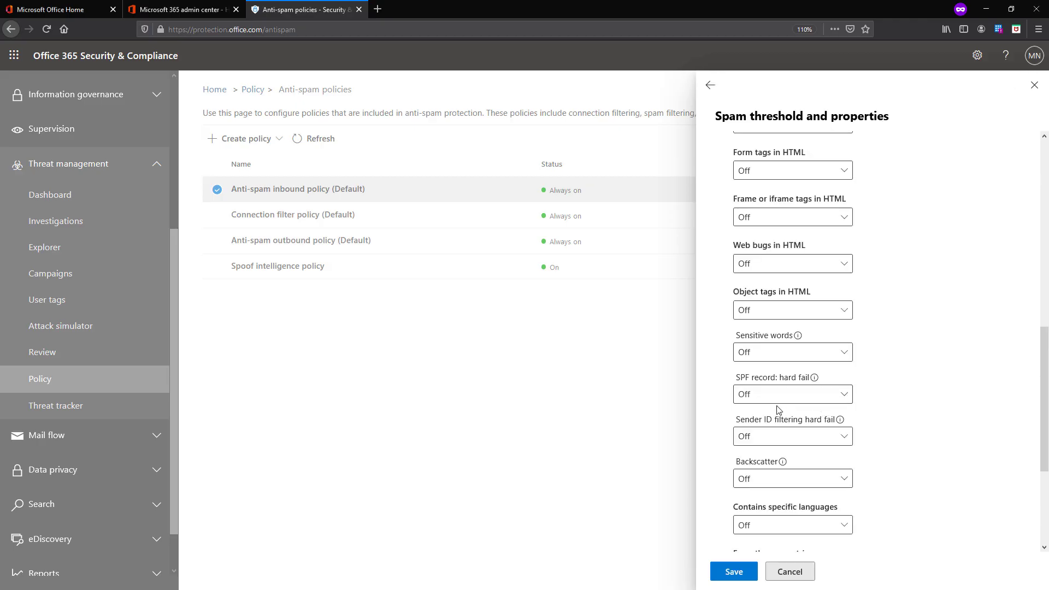
{"action": "scroll", "coordinate": [779, 410], "scroll_direction": "up", "scroll_amount": 10}
{"action": "left_click_drag", "start_coordinate": [729, 149], "coordinate": [820, 148]}
{"action": "mouse_move", "coordinate": [819, 147]}
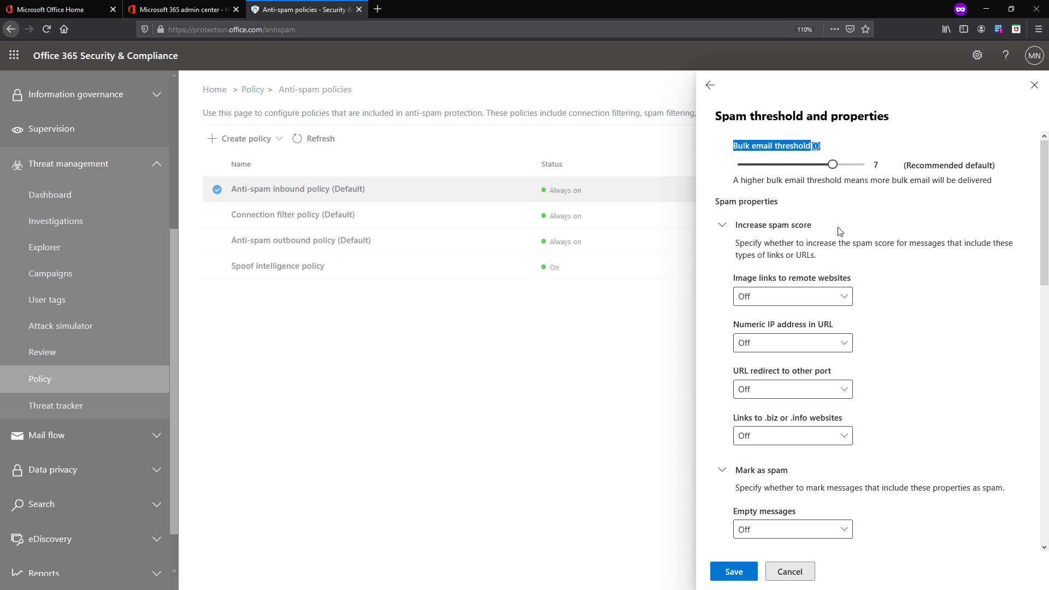
{"action": "left_click", "coordinate": [907, 352]}
{"action": "scroll", "coordinate": [908, 353], "scroll_direction": "down", "scroll_amount": 3}
{"action": "scroll", "coordinate": [907, 352], "scroll_direction": "up", "scroll_amount": 2}
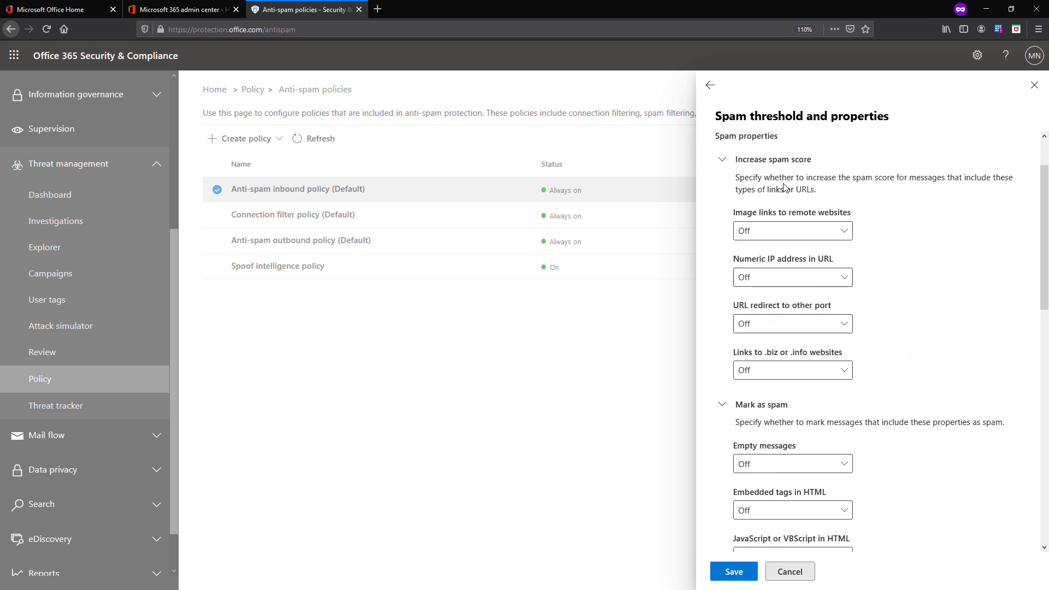
{"action": "left_click_drag", "start_coordinate": [752, 164], "coordinate": [811, 171]}
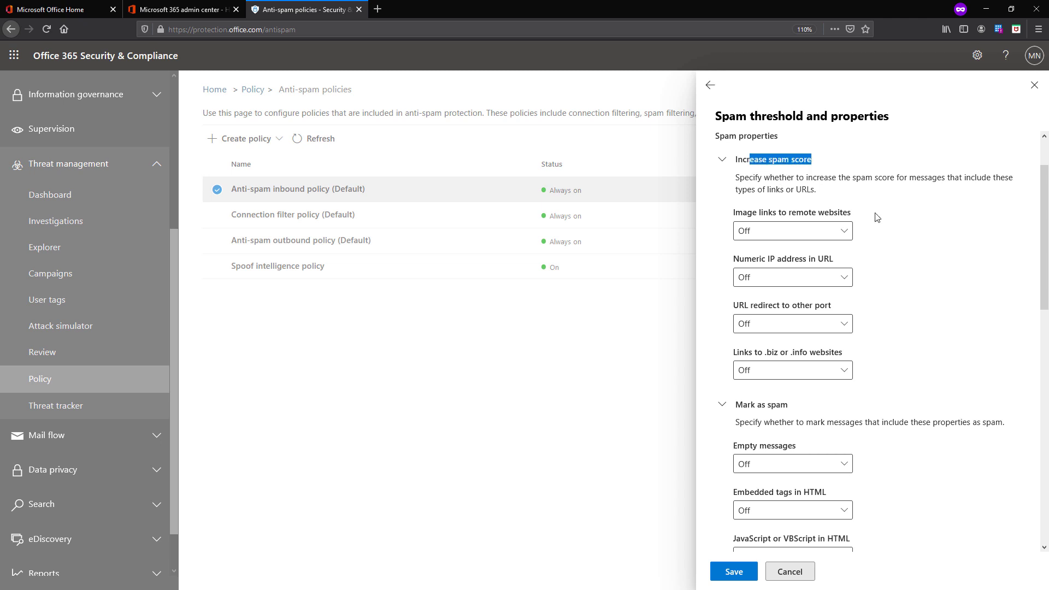
{"action": "left_click", "coordinate": [932, 232]}
{"action": "scroll", "coordinate": [842, 421], "scroll_direction": "down", "scroll_amount": 4}
{"action": "left_click_drag", "start_coordinate": [758, 303], "coordinate": [878, 306]}
{"action": "left_click", "coordinate": [890, 309]}
{"action": "scroll", "coordinate": [894, 316], "scroll_direction": "up", "scroll_amount": 4}
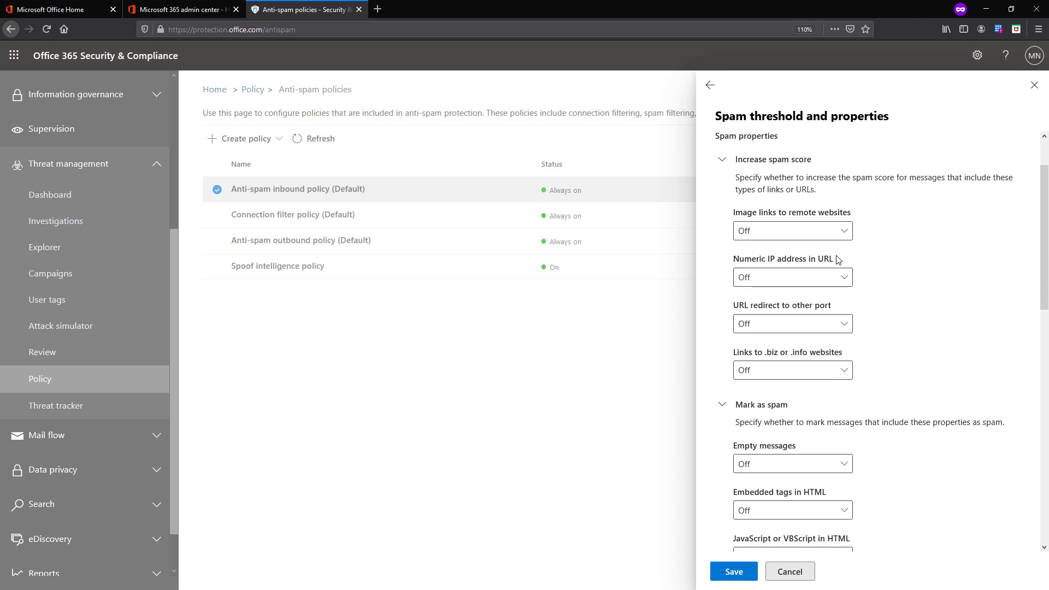
{"action": "left_click", "coordinate": [831, 232]}
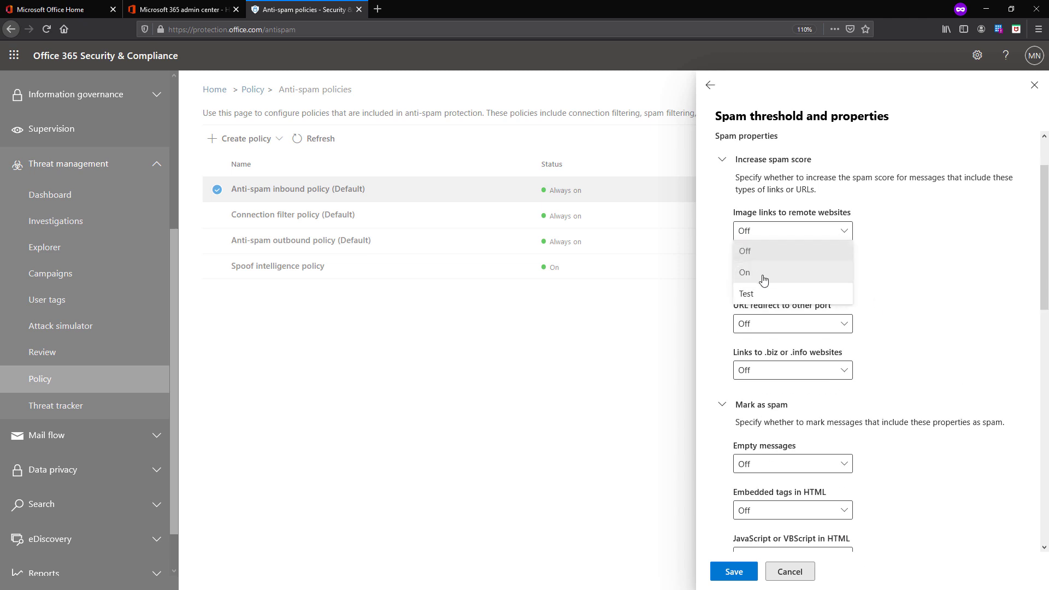
{"action": "left_click", "coordinate": [922, 242]}
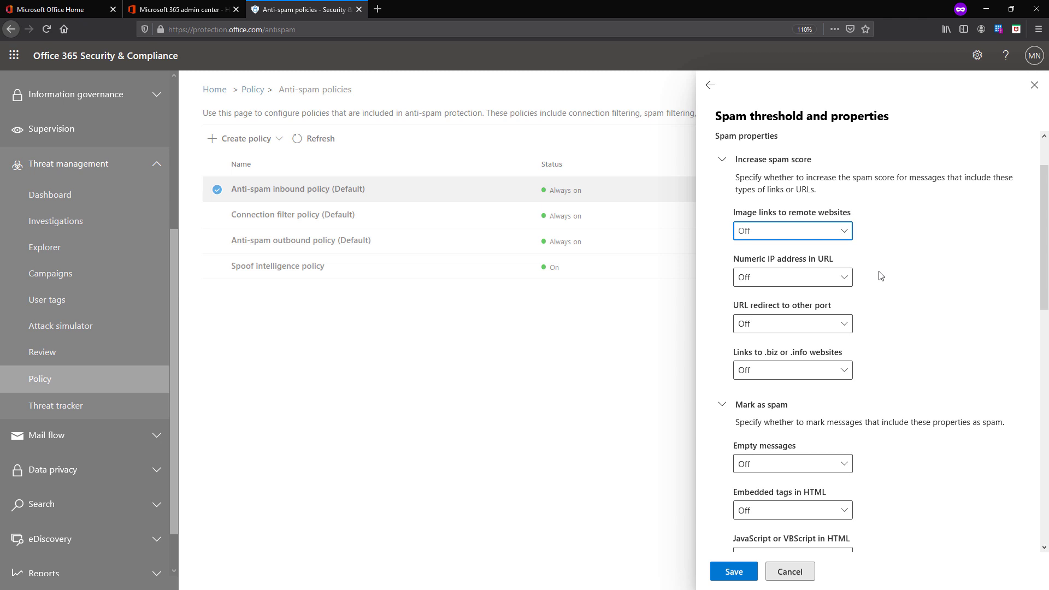
{"action": "scroll", "coordinate": [881, 276], "scroll_direction": "down", "scroll_amount": 2}
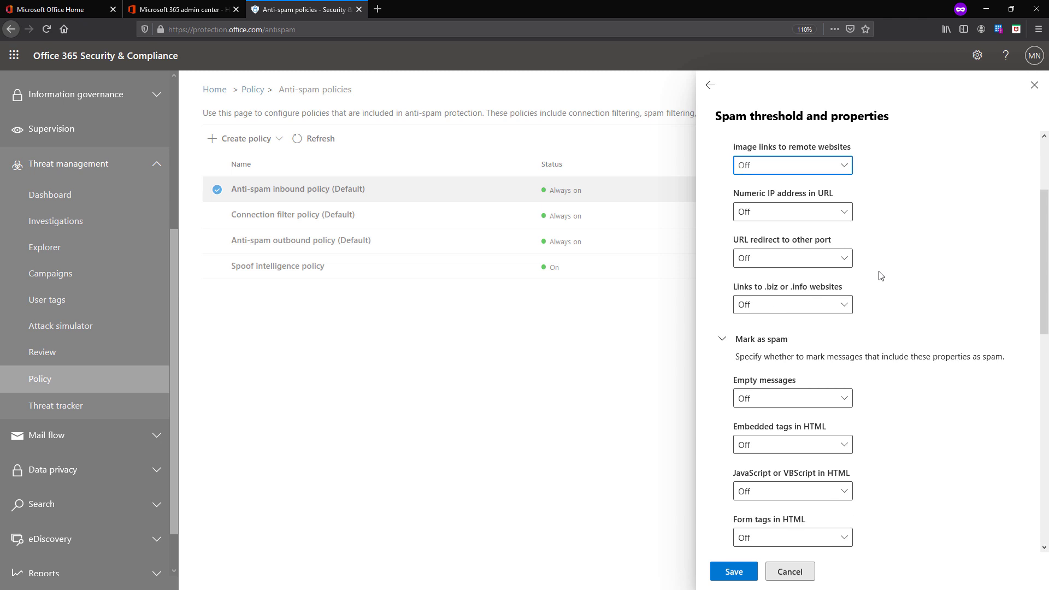
{"action": "scroll", "coordinate": [881, 276], "scroll_direction": "down", "scroll_amount": 6}
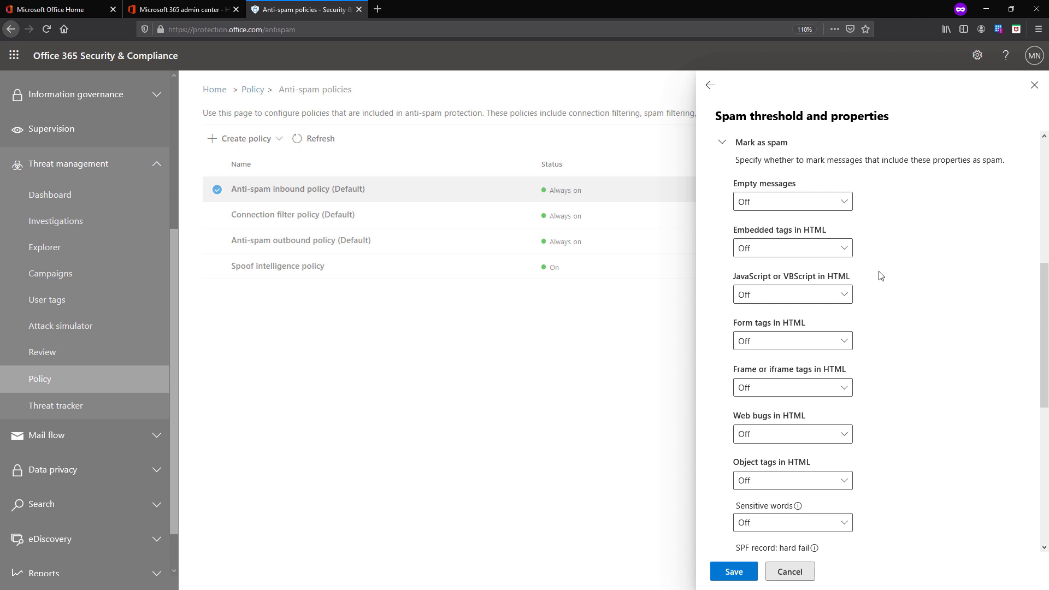
{"action": "scroll", "coordinate": [881, 276], "scroll_direction": "up", "scroll_amount": 6}
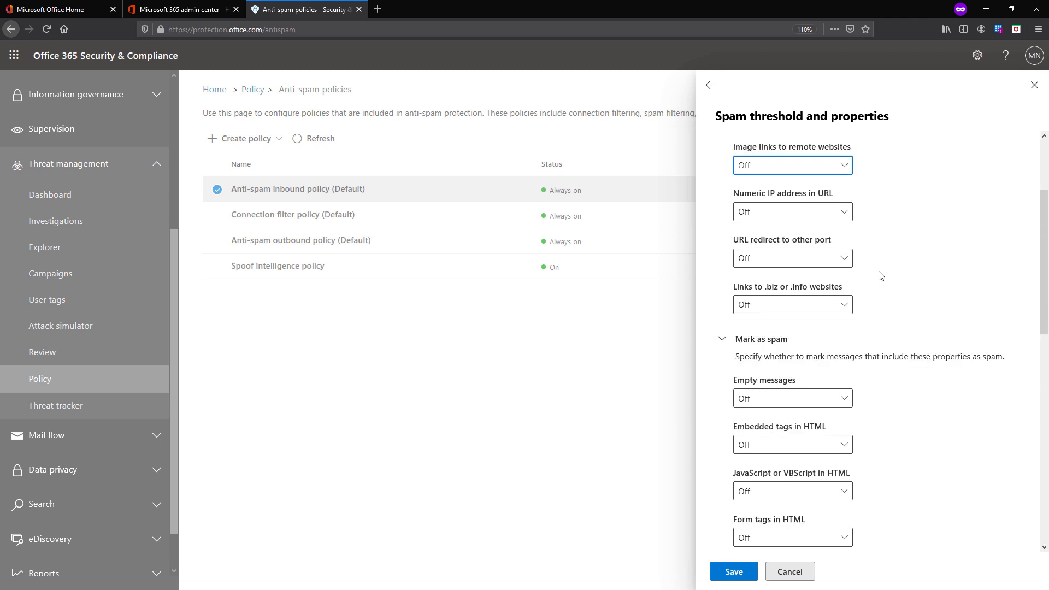
{"action": "scroll", "coordinate": [881, 276], "scroll_direction": "up", "scroll_amount": 4}
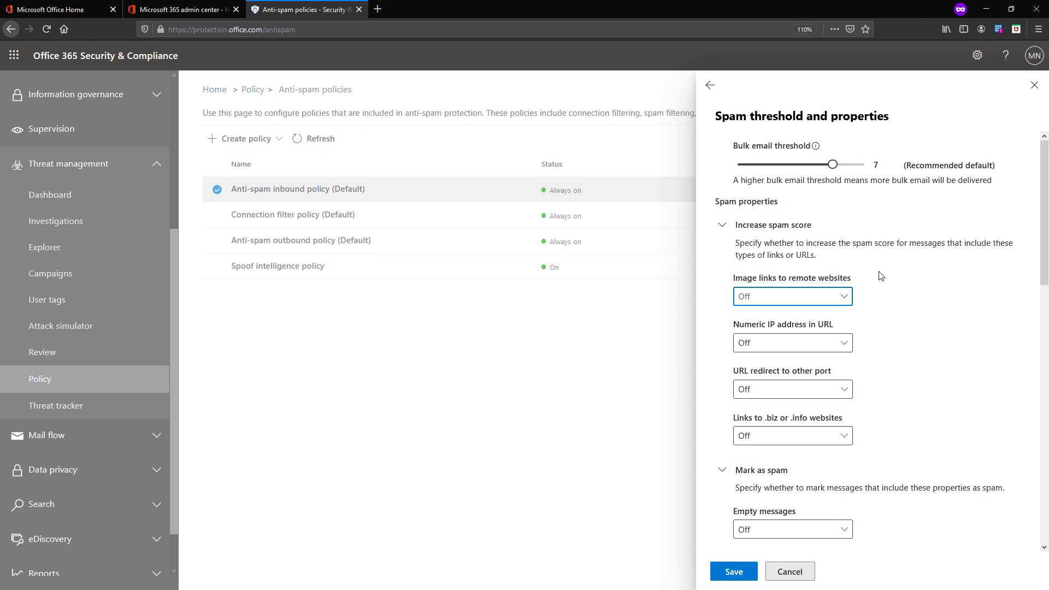
{"action": "scroll", "coordinate": [881, 276], "scroll_direction": "down", "scroll_amount": 9}
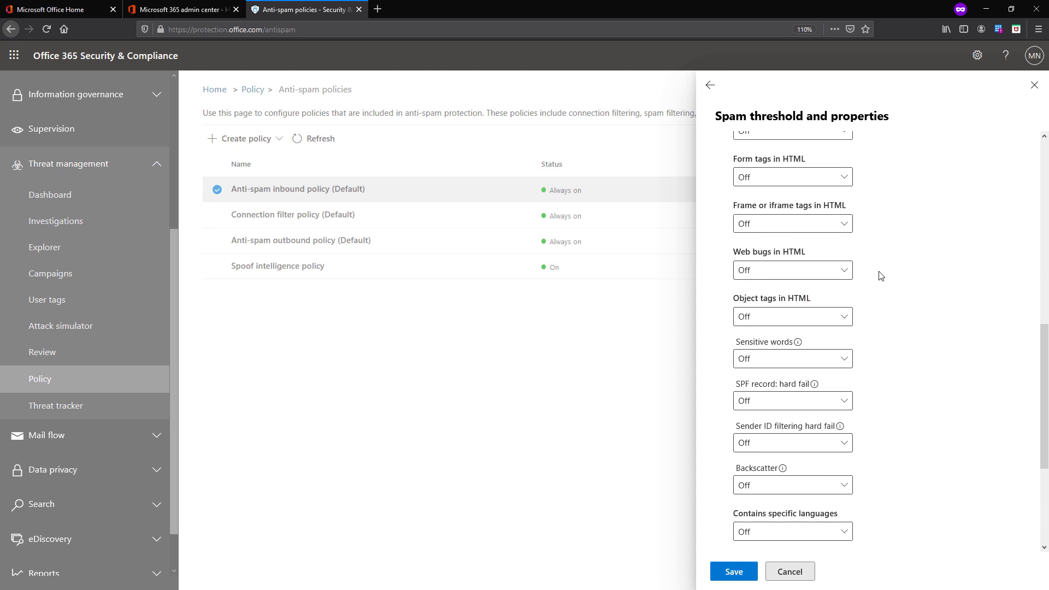
{"action": "scroll", "coordinate": [881, 276], "scroll_direction": "down", "scroll_amount": 3}
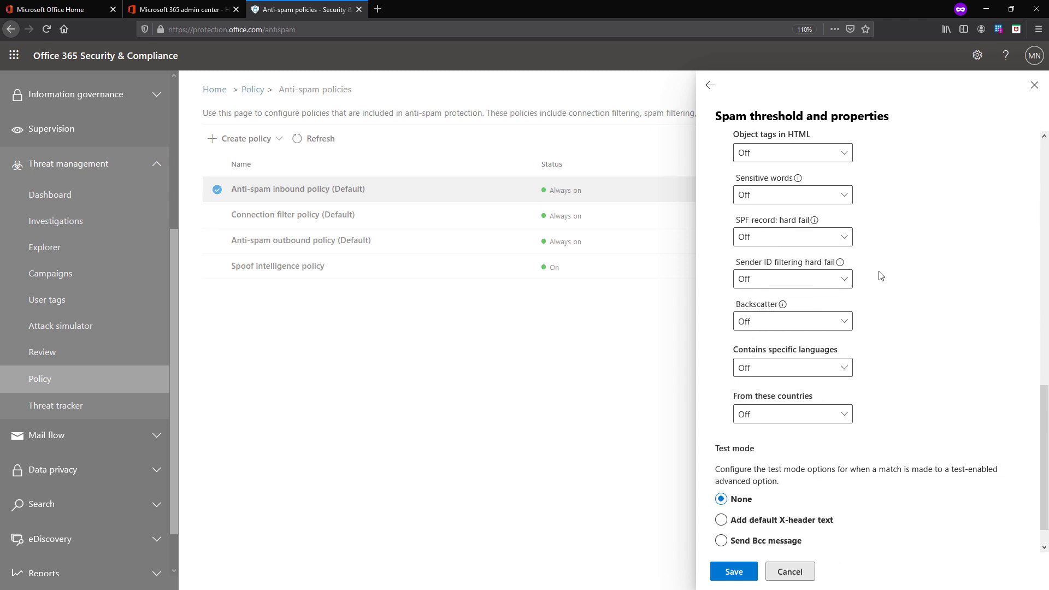
{"action": "scroll", "coordinate": [881, 276], "scroll_direction": "up", "scroll_amount": 15}
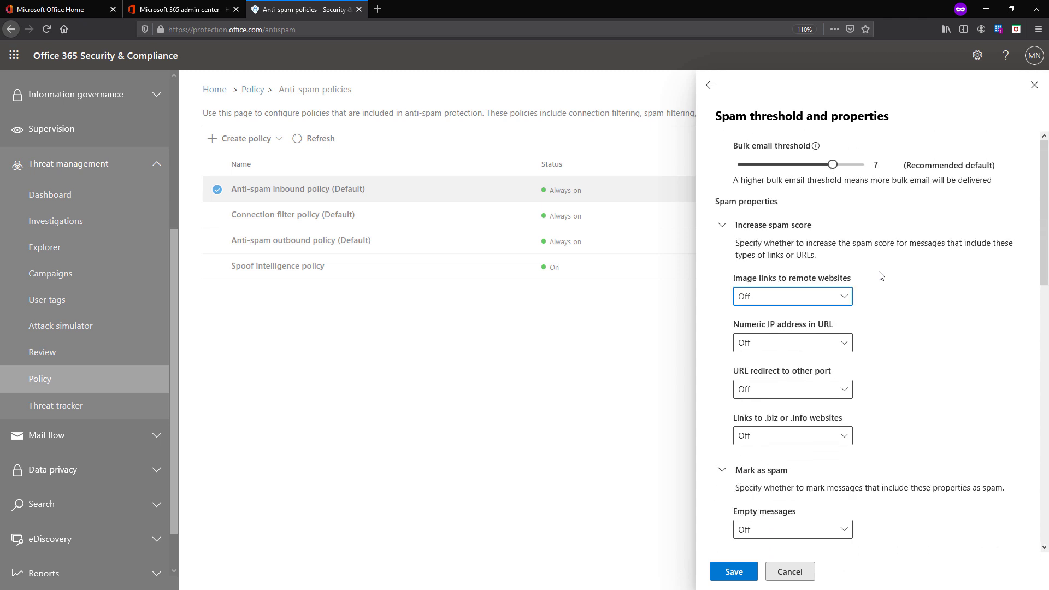
{"action": "left_click", "coordinate": [802, 290]}
Set both Image links to remote websites and URL redirect to other port to On
{"action": "left_click", "coordinate": [753, 339]}
{"action": "left_click", "coordinate": [769, 390]}
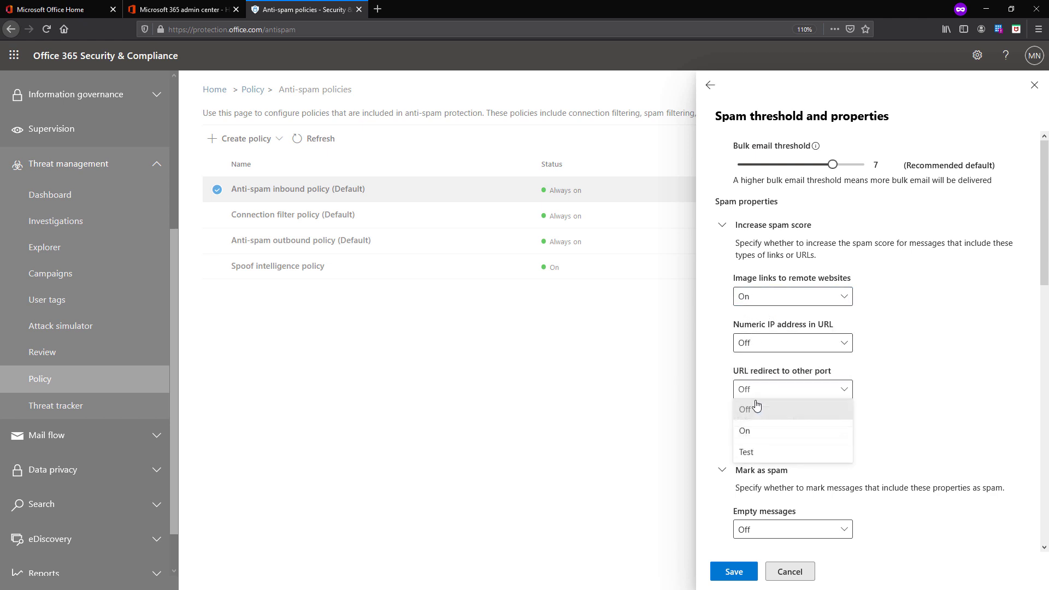
{"action": "left_click", "coordinate": [762, 436]}
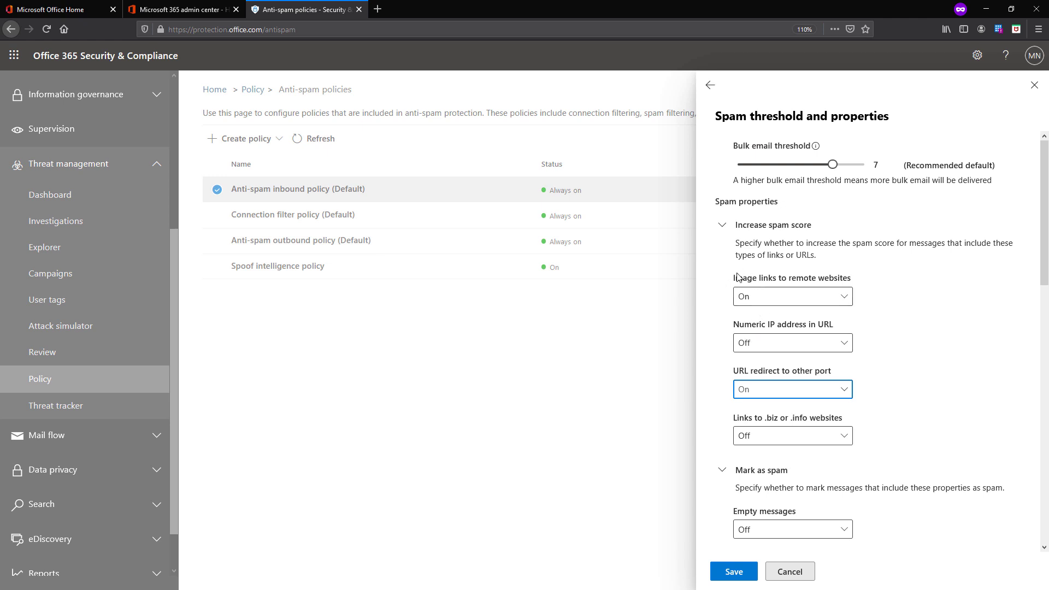
{"action": "left_click_drag", "start_coordinate": [735, 278], "coordinate": [855, 288]}
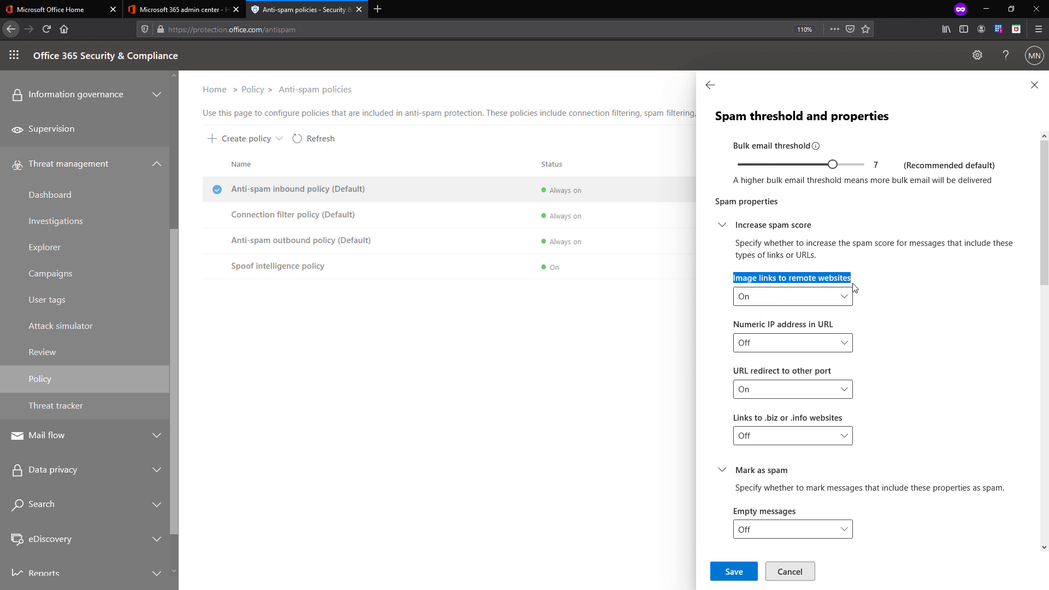
{"action": "left_click_drag", "start_coordinate": [734, 372], "coordinate": [832, 378]}
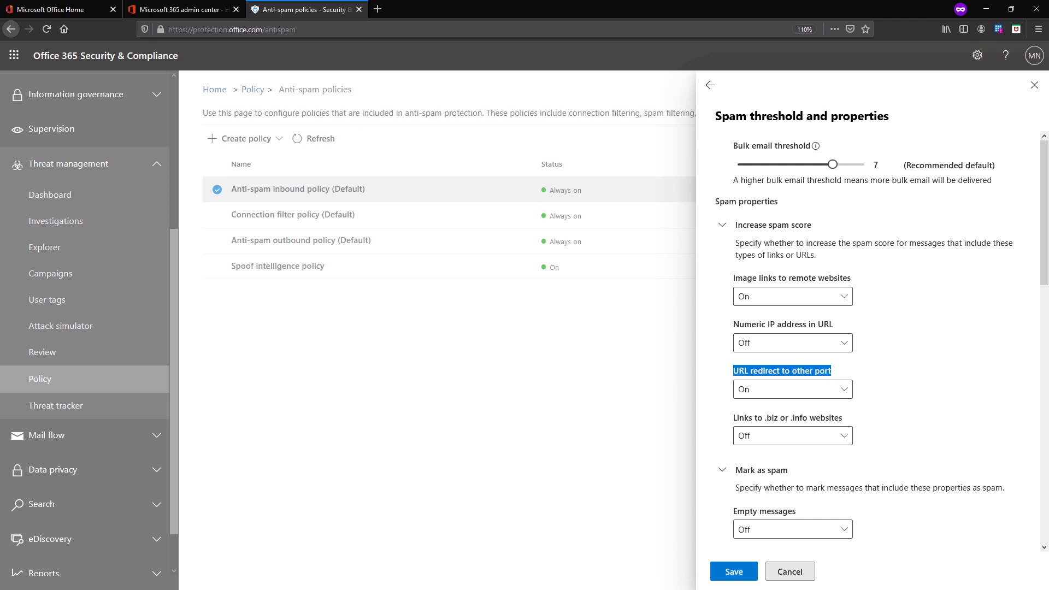
{"action": "left_click", "coordinate": [828, 297]}
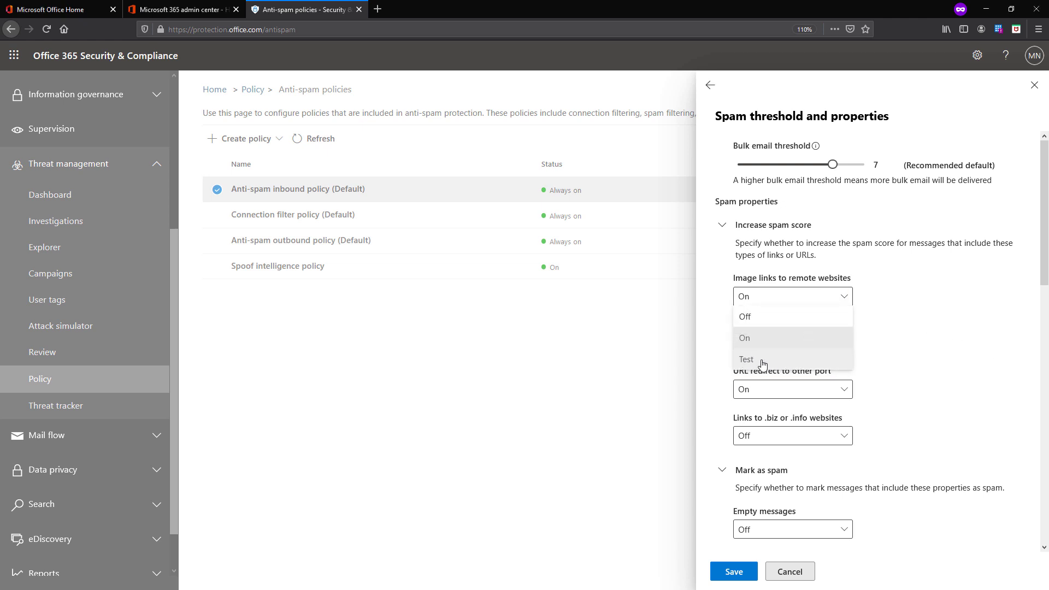
{"action": "left_click", "coordinate": [778, 389]}
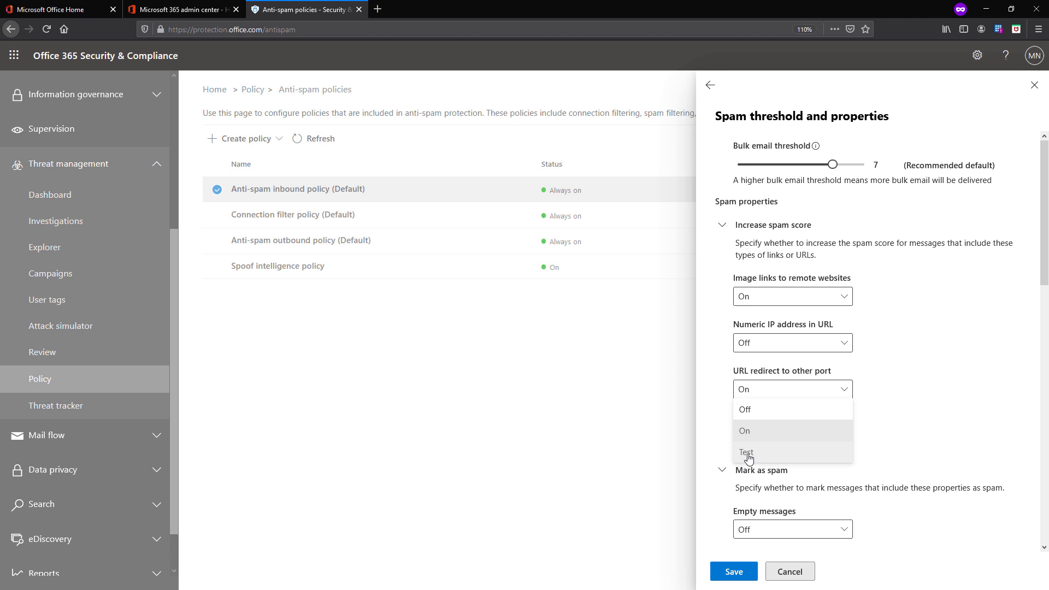
{"action": "scroll", "coordinate": [920, 441], "scroll_direction": "down", "scroll_amount": 8}
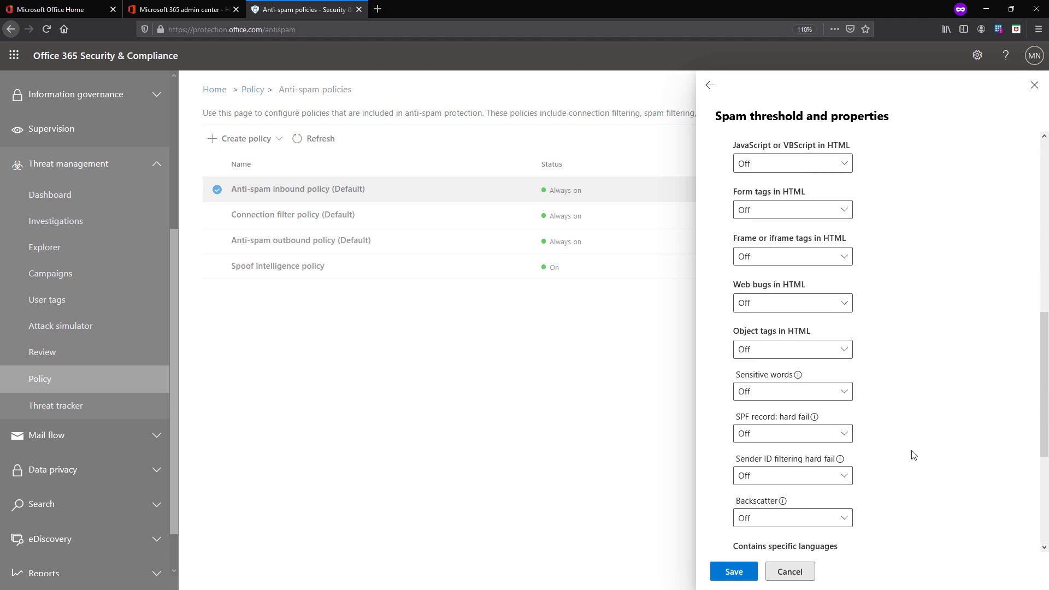
Set Test mode to Send Bcc message and enter the administrator's e-mail address as recipient
{"action": "scroll", "coordinate": [914, 455], "scroll_direction": "down", "scroll_amount": 5}
{"action": "left_click_drag", "start_coordinate": [720, 438], "coordinate": [869, 445]}
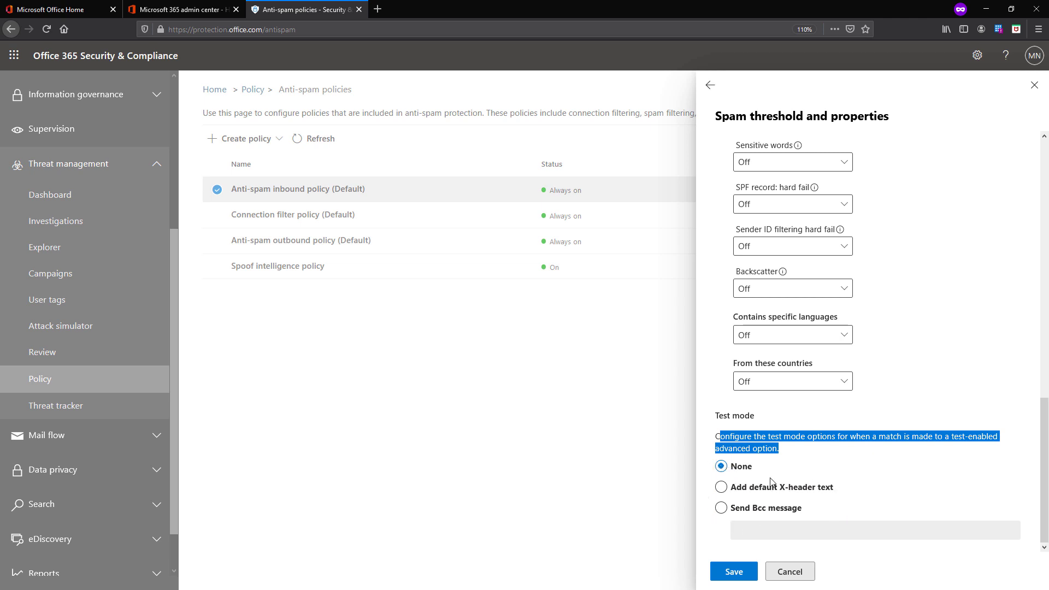
{"action": "left_click", "coordinate": [803, 491]}
{"action": "left_click", "coordinate": [787, 533]}
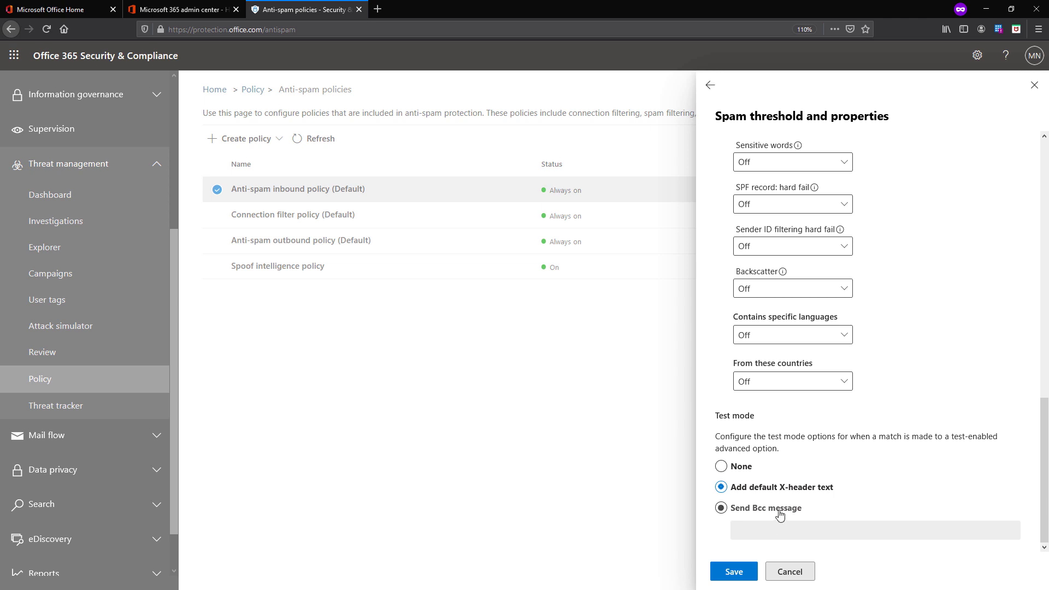
{"action": "left_click", "coordinate": [781, 514]}
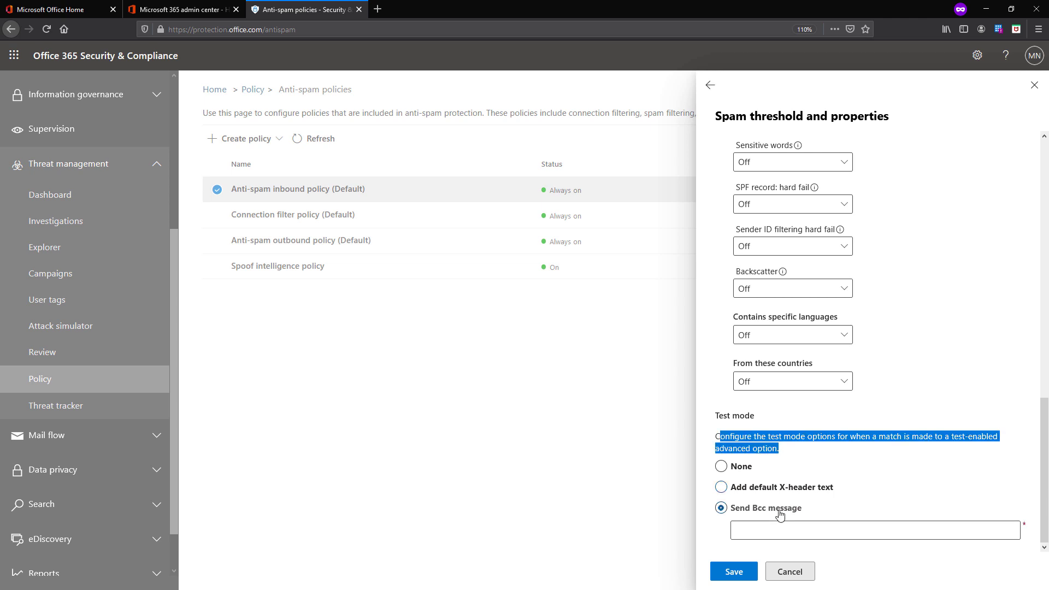
{"action": "left_click", "coordinate": [940, 518]}
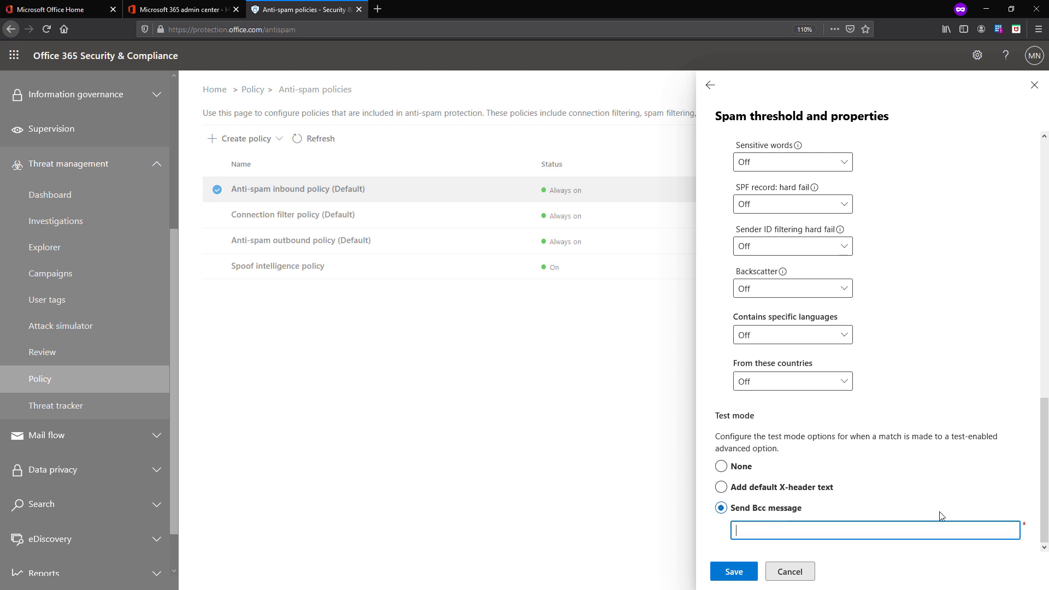
{"action": "key", "text": "ctrl+a"}
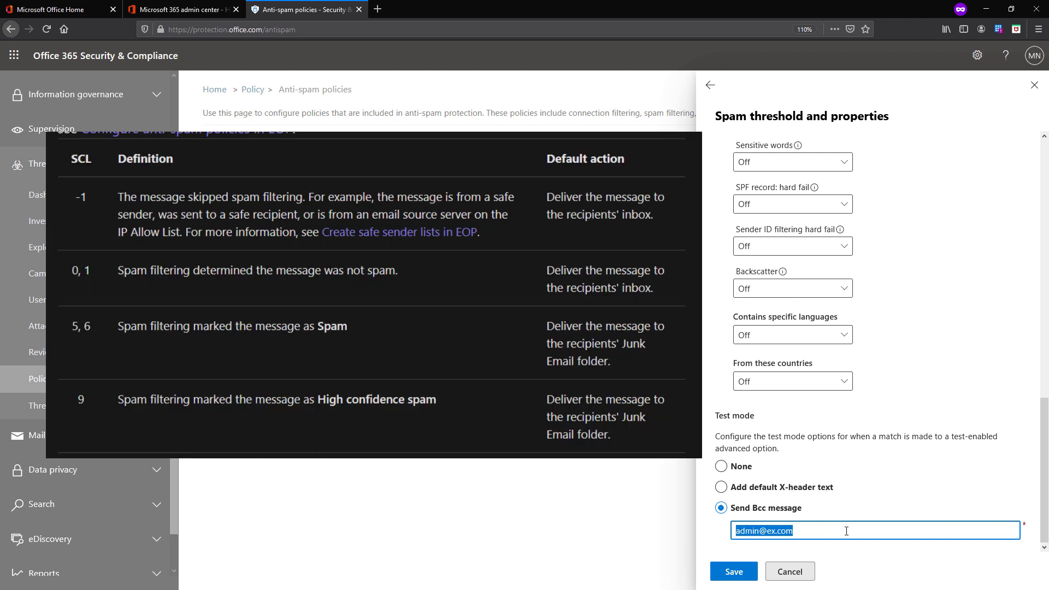
Cancel the spam threshold editor without saving and bring up the policy's Actions editor
{"action": "left_click", "coordinate": [801, 574]}
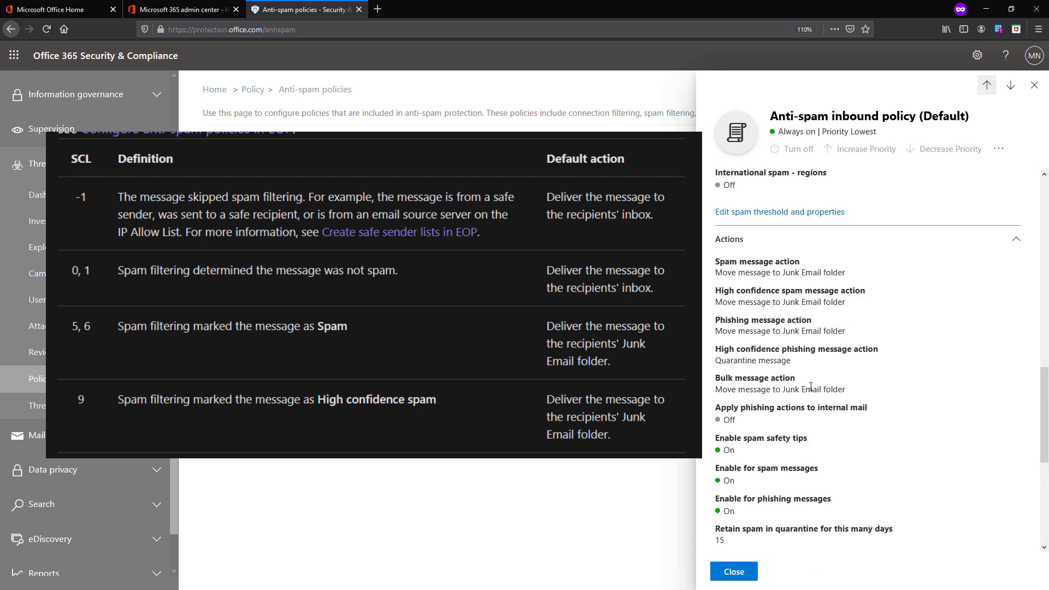
{"action": "scroll", "coordinate": [827, 429], "scroll_direction": "down", "scroll_amount": 5}
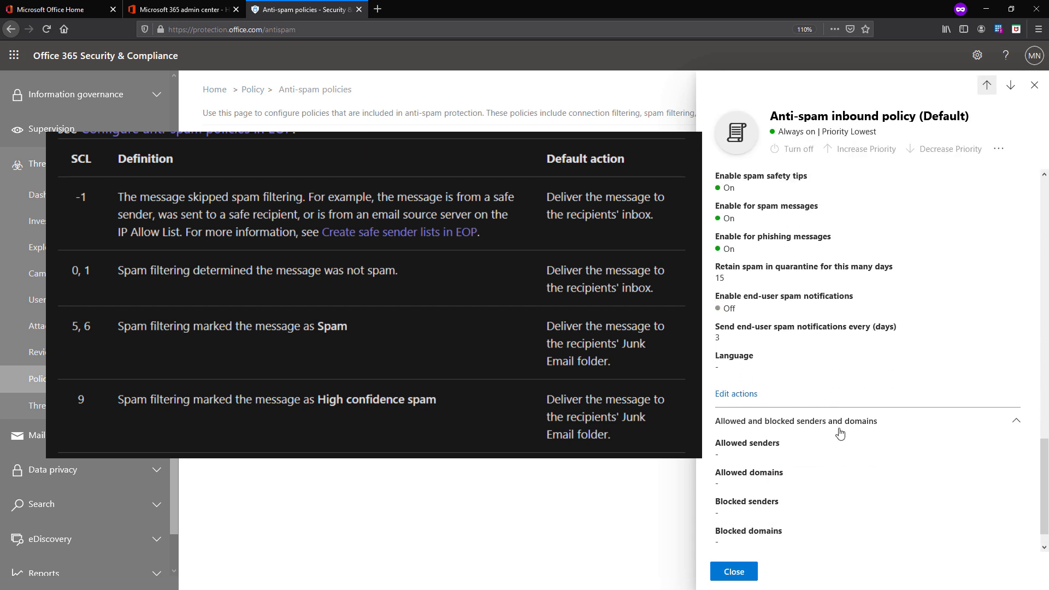
{"action": "left_click", "coordinate": [722, 405]}
{"action": "scroll", "coordinate": [756, 203], "scroll_direction": "up", "scroll_amount": 2}
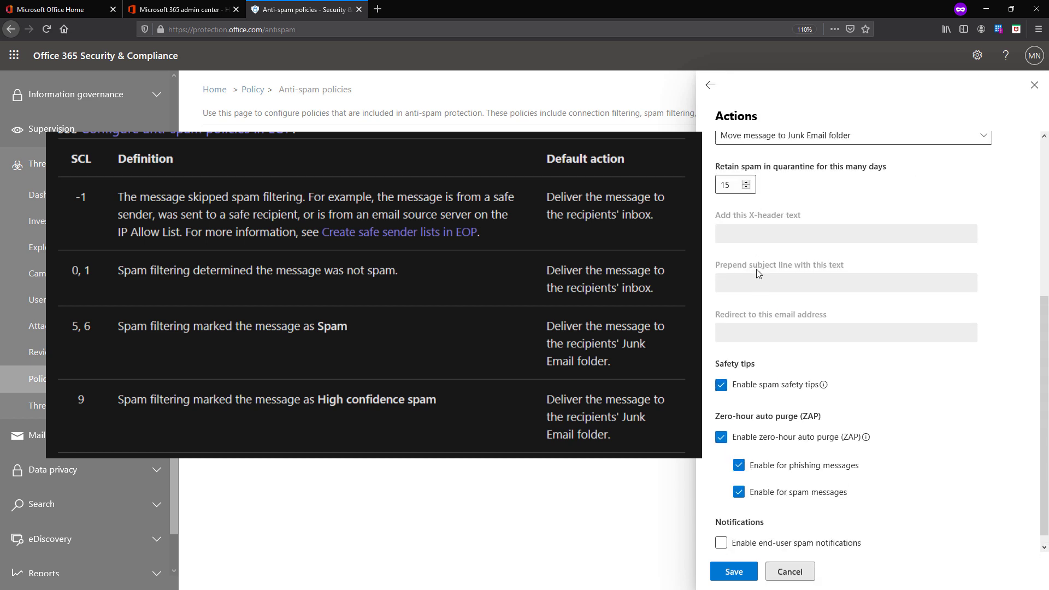
{"action": "scroll", "coordinate": [787, 283], "scroll_direction": "up", "scroll_amount": 3}
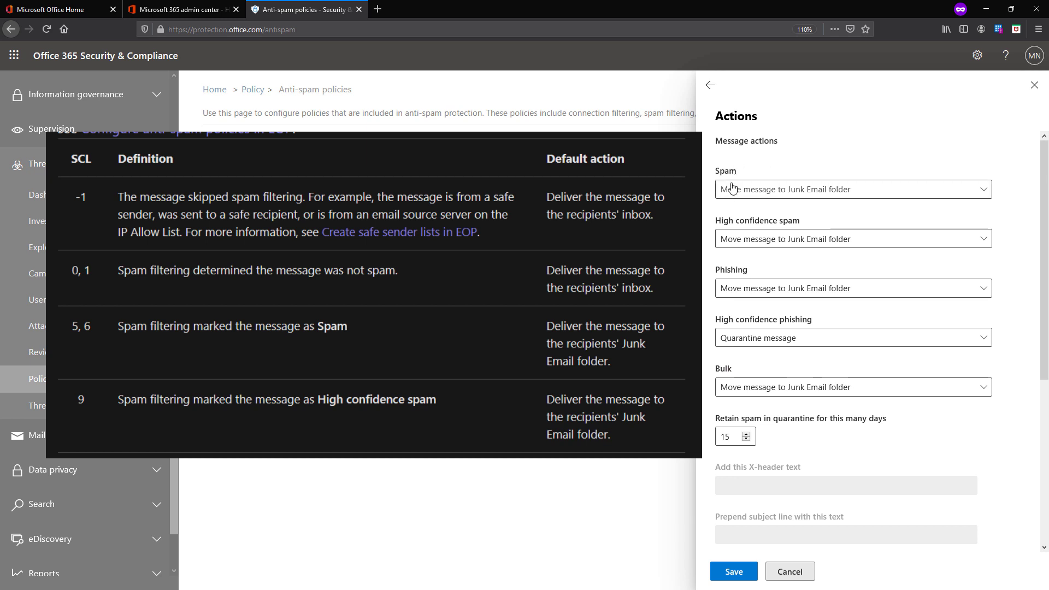
{"action": "left_click_drag", "start_coordinate": [716, 170], "coordinate": [739, 178]}
{"action": "left_click", "coordinate": [744, 177]}
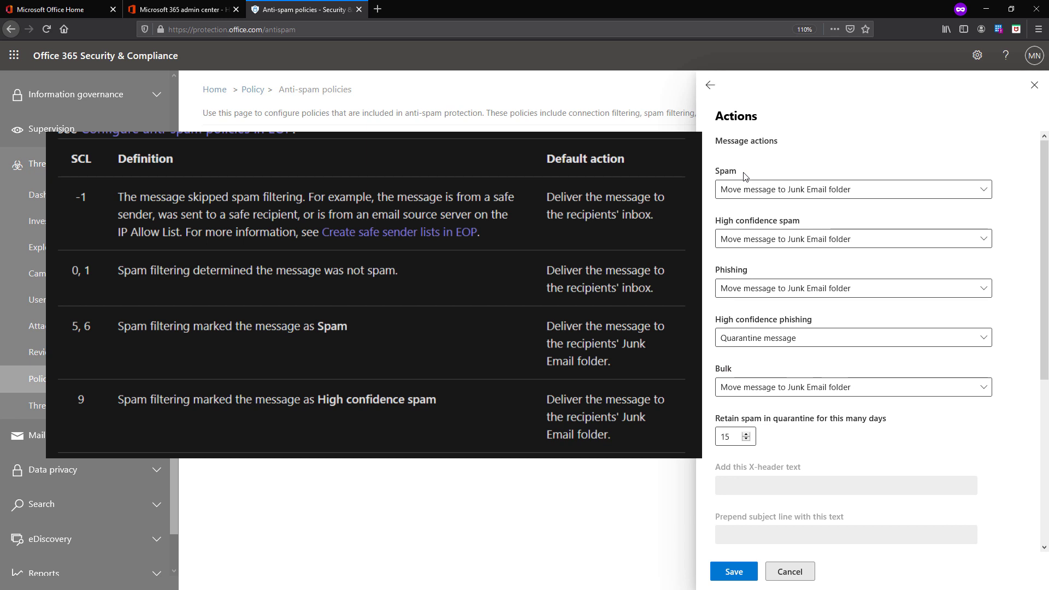
Show the action choices for detected spam in the default inbound policy's Actions pane
{"action": "left_click", "coordinate": [767, 196]}
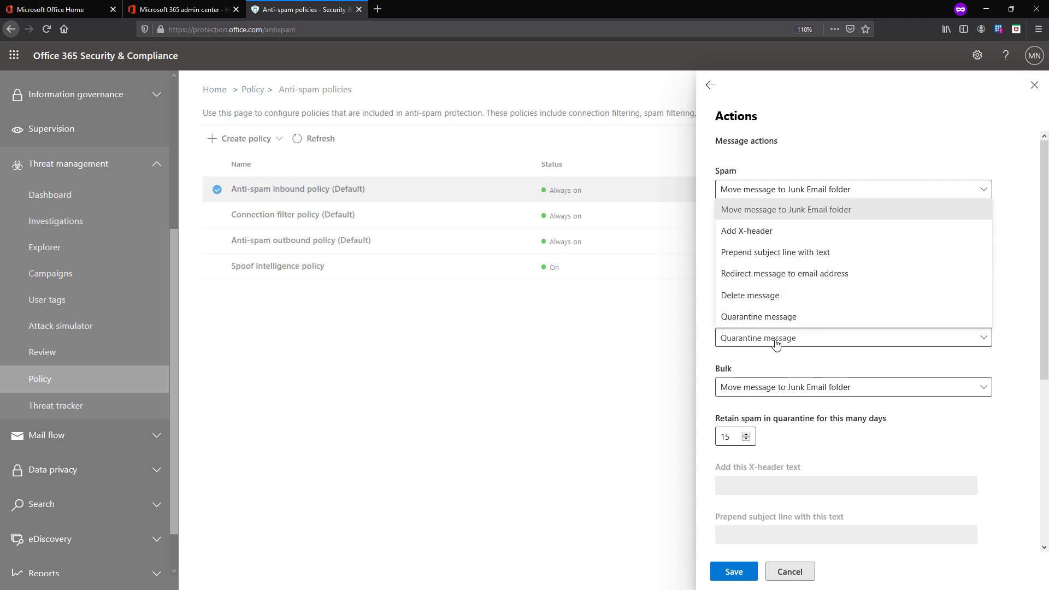
{"action": "left_click", "coordinate": [818, 159]}
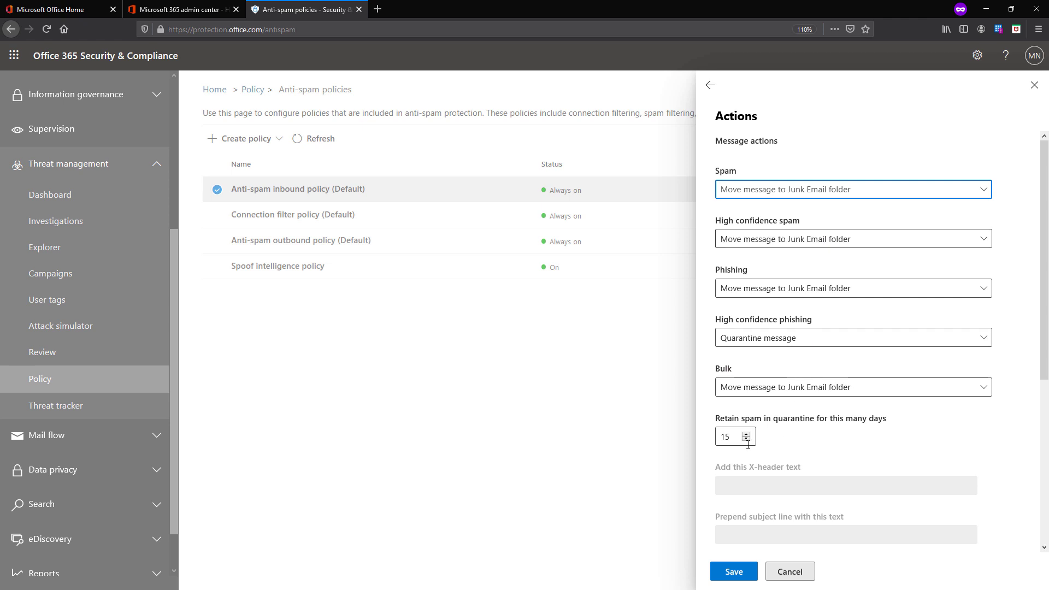
{"action": "scroll", "coordinate": [745, 436], "scroll_direction": "down", "scroll_amount": 2}
{"action": "scroll", "coordinate": [789, 311], "scroll_direction": "up", "scroll_amount": 2}
{"action": "scroll", "coordinate": [795, 343], "scroll_direction": "down", "scroll_amount": 2}
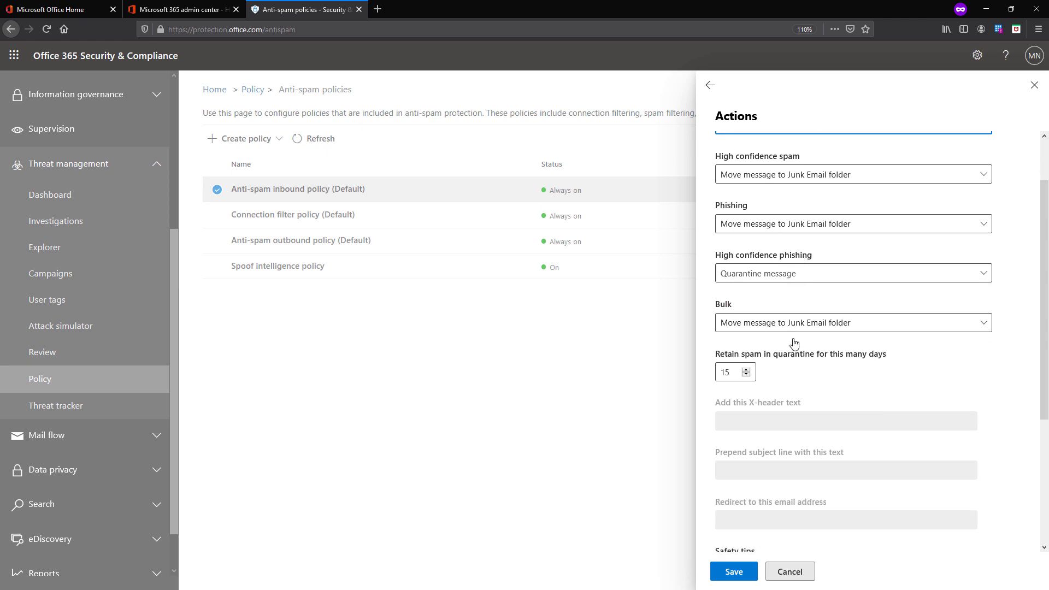
{"action": "scroll", "coordinate": [794, 342], "scroll_direction": "down", "scroll_amount": 6}
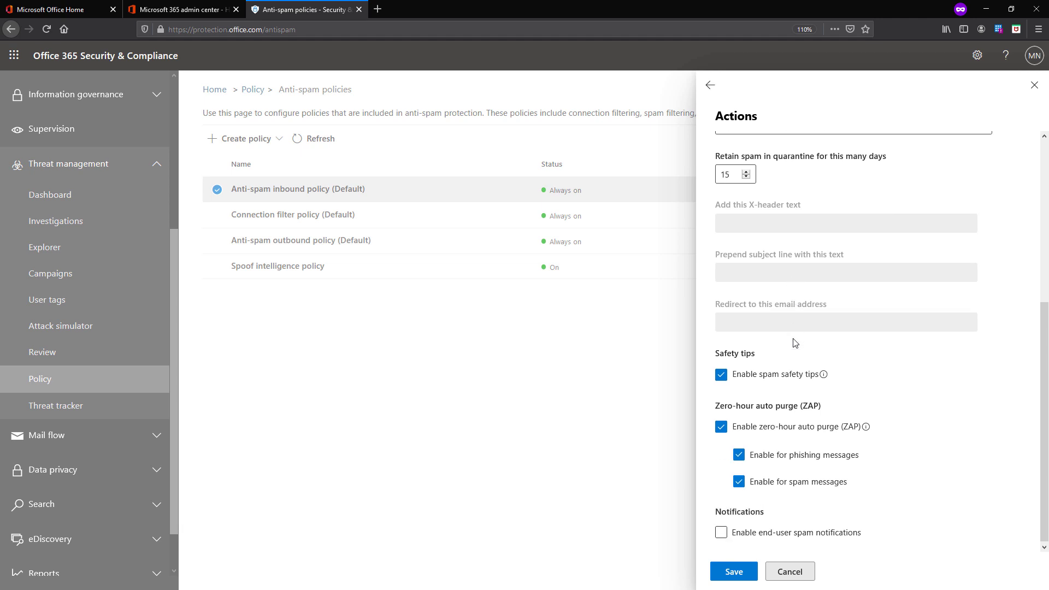
{"action": "scroll", "coordinate": [794, 342], "scroll_direction": "up", "scroll_amount": 8}
{"action": "left_click", "coordinate": [755, 239]}
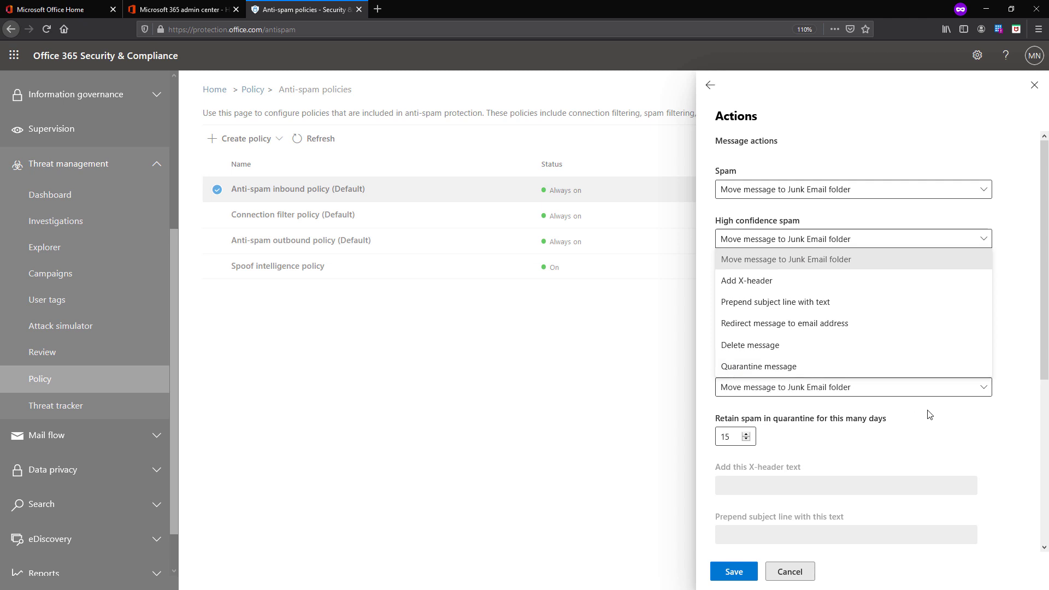
Review the Phishing, High confidence phishing and Bulk action choices, leaving each unchanged
{"action": "left_click", "coordinate": [926, 366]}
{"action": "left_click", "coordinate": [928, 298]}
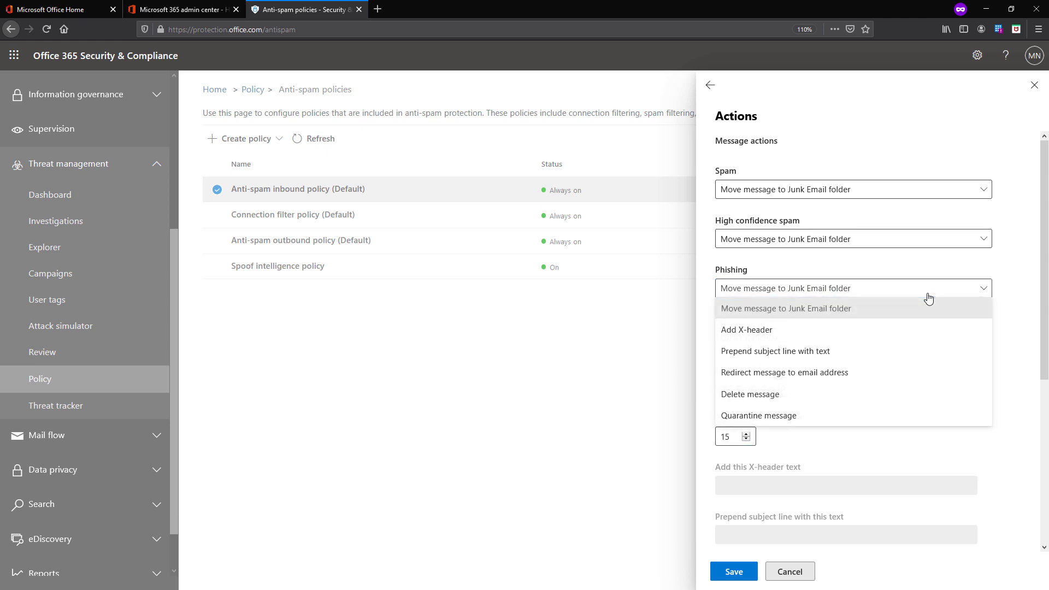
{"action": "left_click", "coordinate": [1000, 281]}
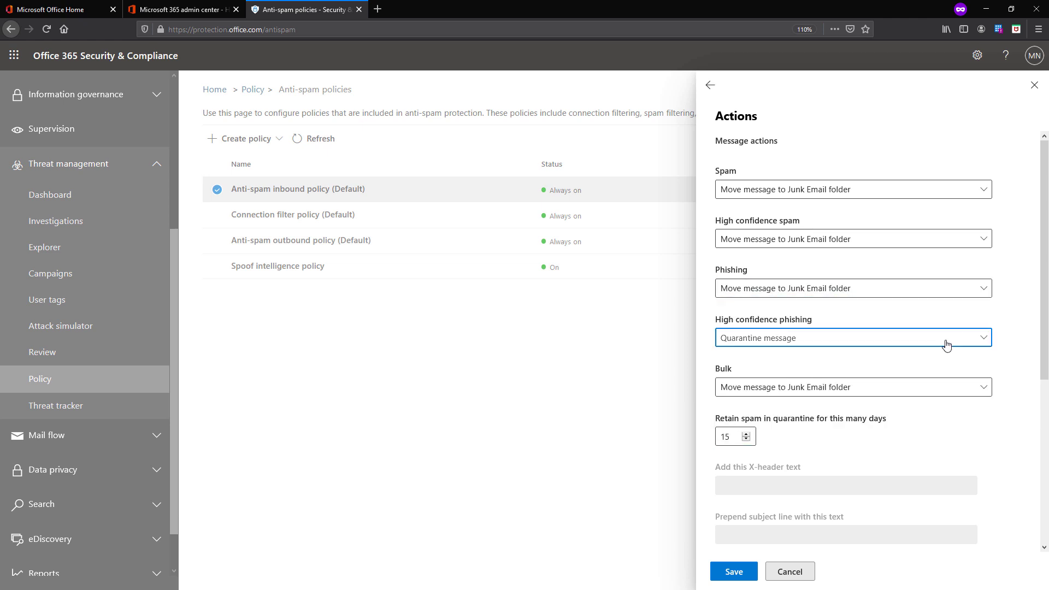
{"action": "left_click", "coordinate": [947, 344]}
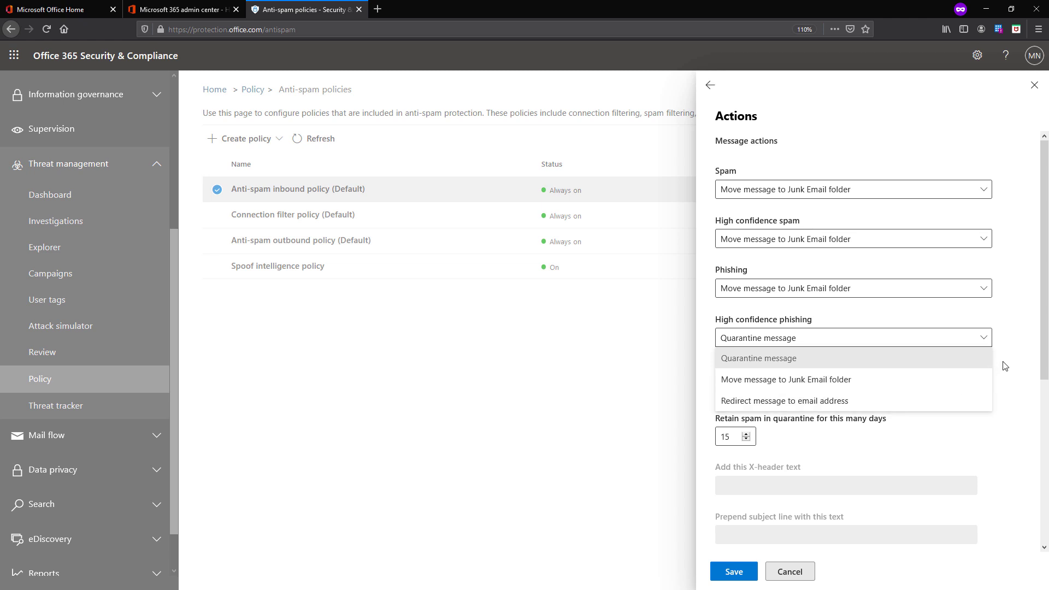
{"action": "left_click", "coordinate": [1018, 356]}
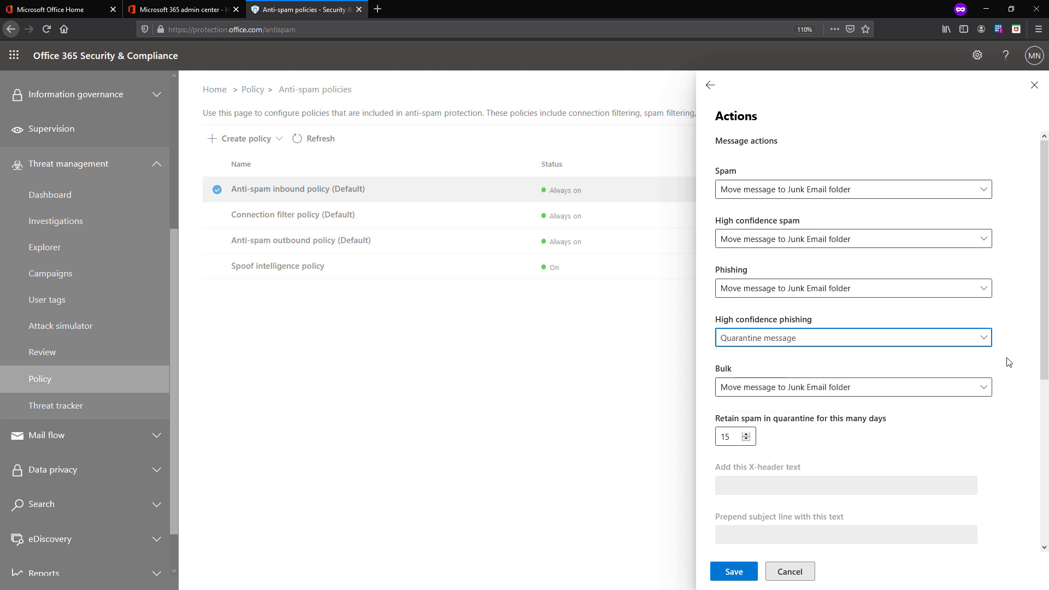
{"action": "left_click", "coordinate": [977, 389]}
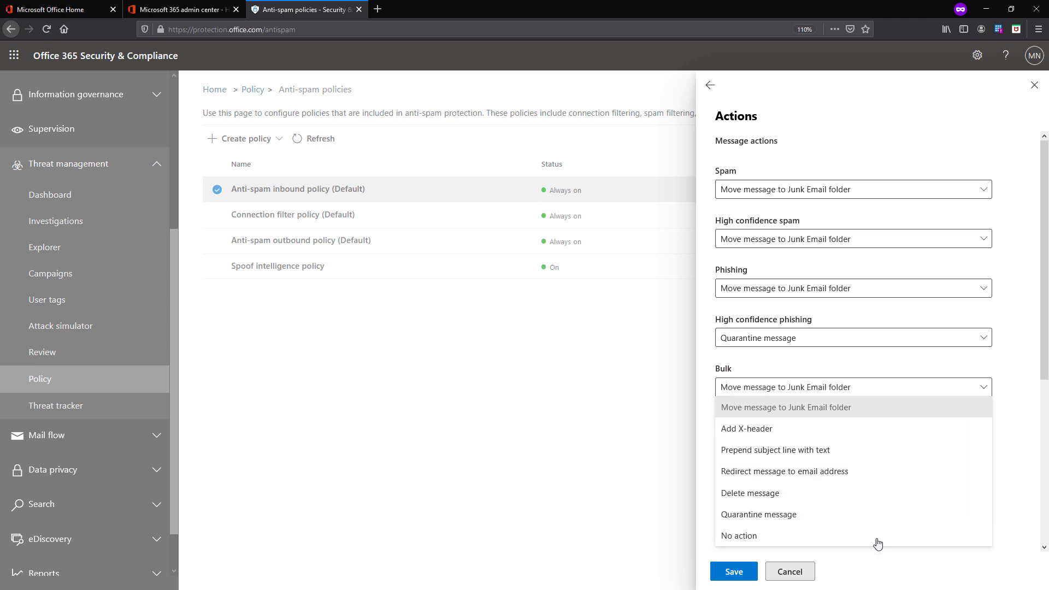
{"action": "left_click", "coordinate": [993, 382]}
Confirm bulk mail goes to Junk Email and quarantined spam is retained for 15 days
{"action": "scroll", "coordinate": [928, 471], "scroll_direction": "down", "scroll_amount": 2}
{"action": "scroll", "coordinate": [929, 472], "scroll_direction": "down", "scroll_amount": 1}
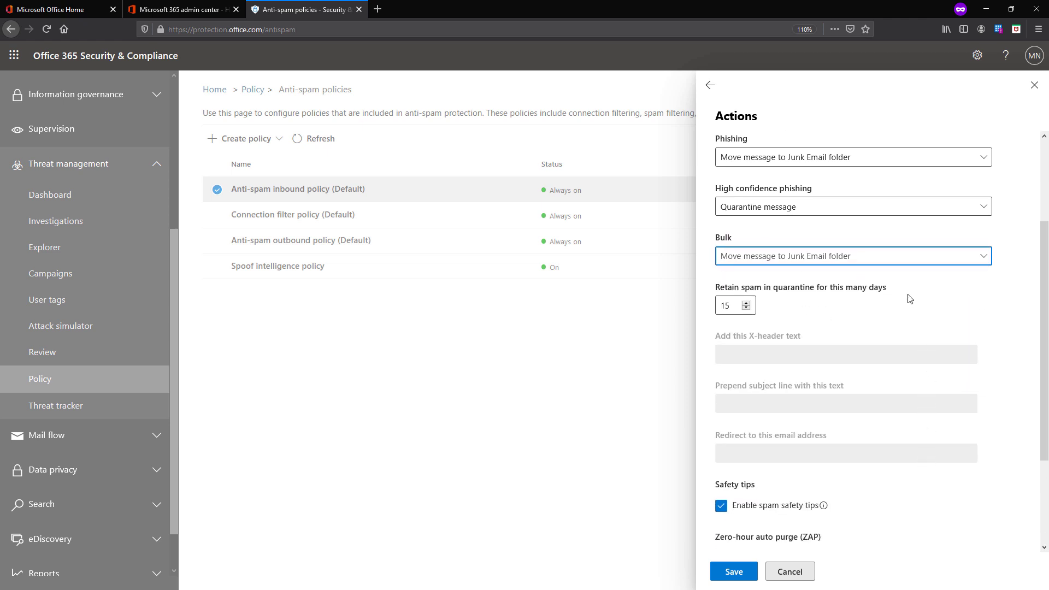
{"action": "left_click", "coordinate": [905, 260]}
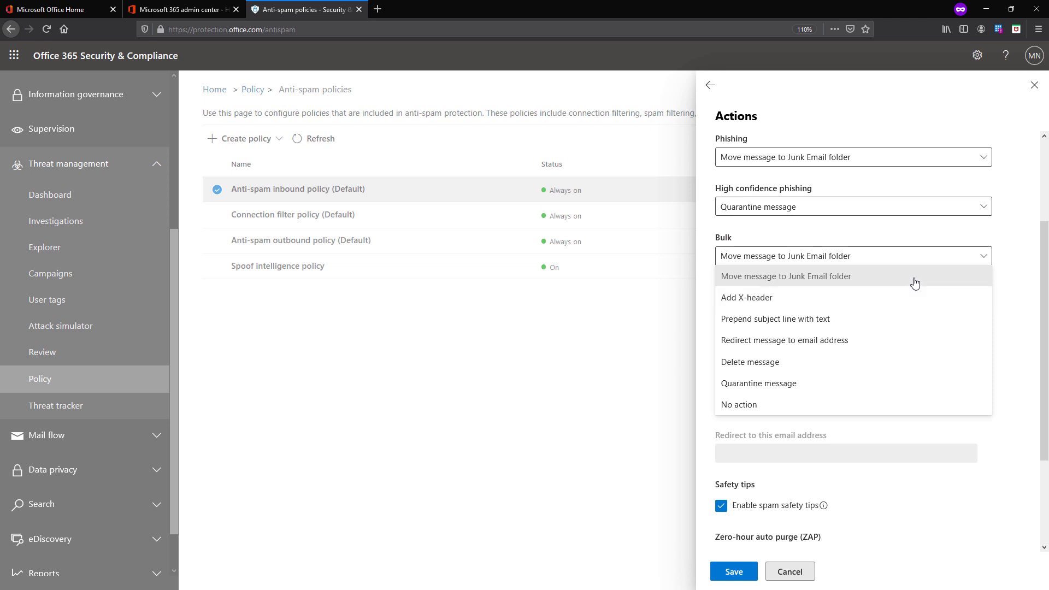
{"action": "key", "text": "Tab"}
{"action": "scroll", "coordinate": [1000, 330], "scroll_direction": "down", "scroll_amount": 3}
{"action": "scroll", "coordinate": [995, 352], "scroll_direction": "up", "scroll_amount": 2}
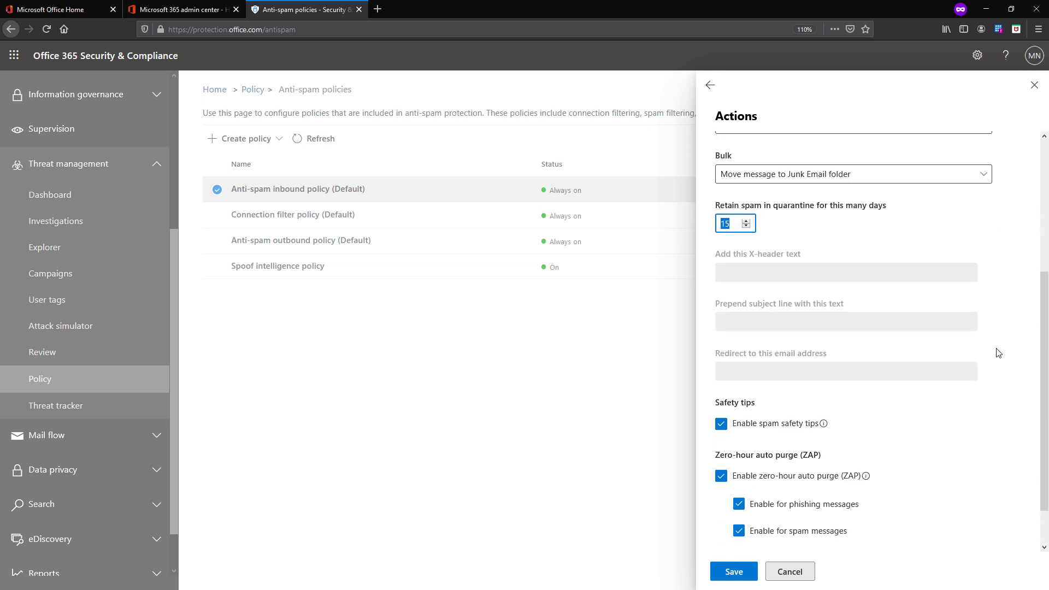
{"action": "scroll", "coordinate": [997, 352], "scroll_direction": "up", "scroll_amount": 1}
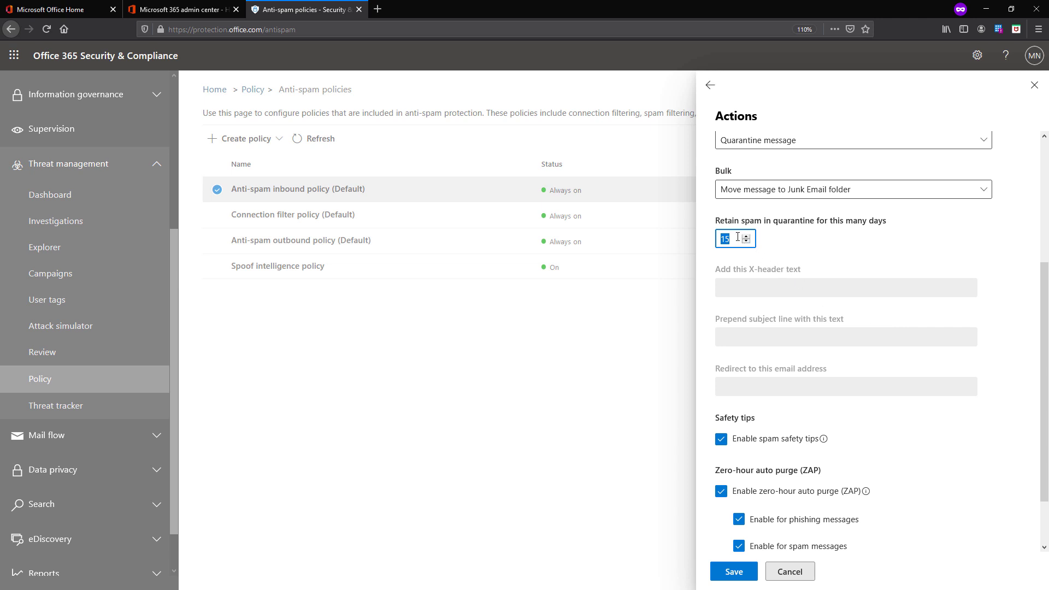
{"action": "left_click_drag", "start_coordinate": [725, 220], "coordinate": [856, 226]}
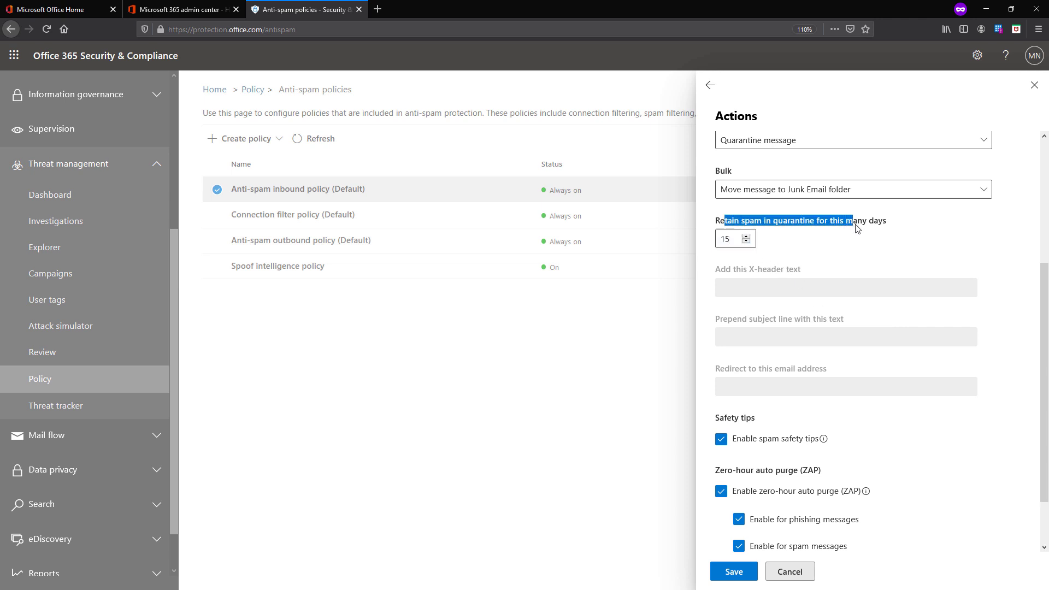
{"action": "left_click", "coordinate": [857, 240]}
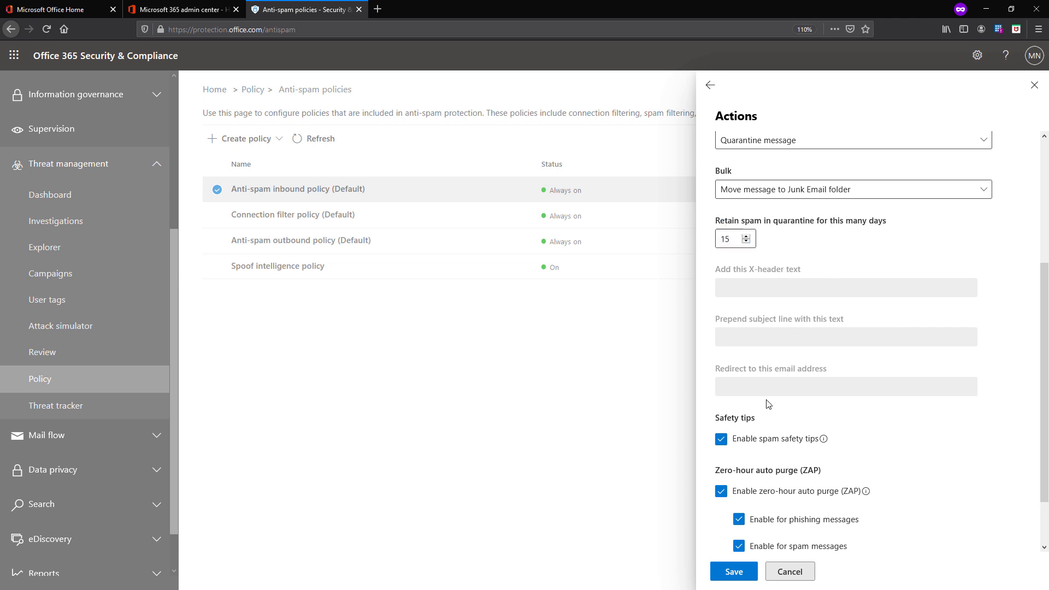
{"action": "scroll", "coordinate": [768, 405], "scroll_direction": "down", "scroll_amount": 2}
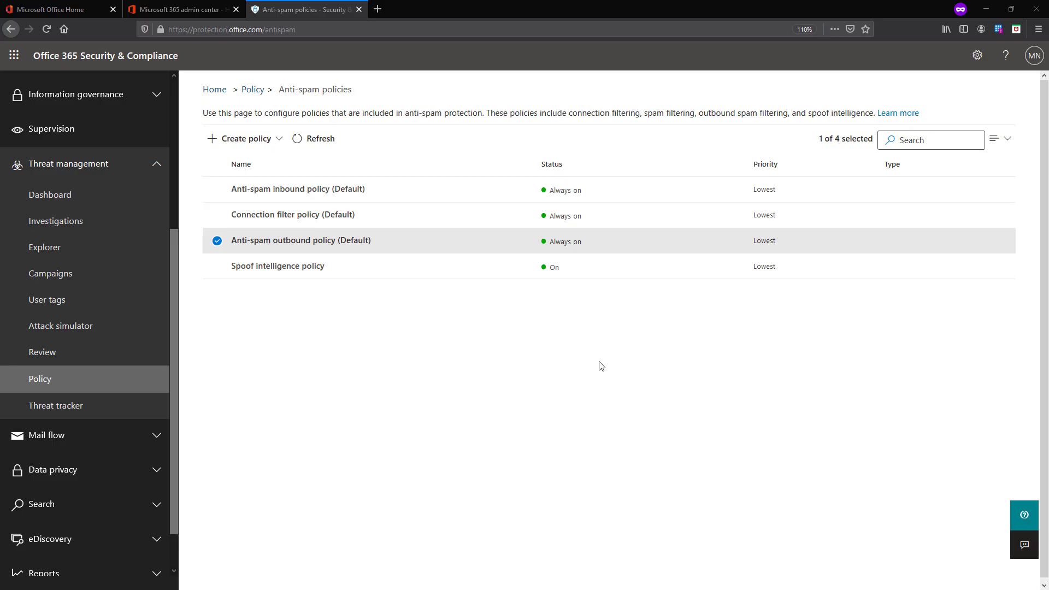
Open the default outbound policy's protection settings and review notification, forwarding and message limits
{"action": "left_click", "coordinate": [339, 245]}
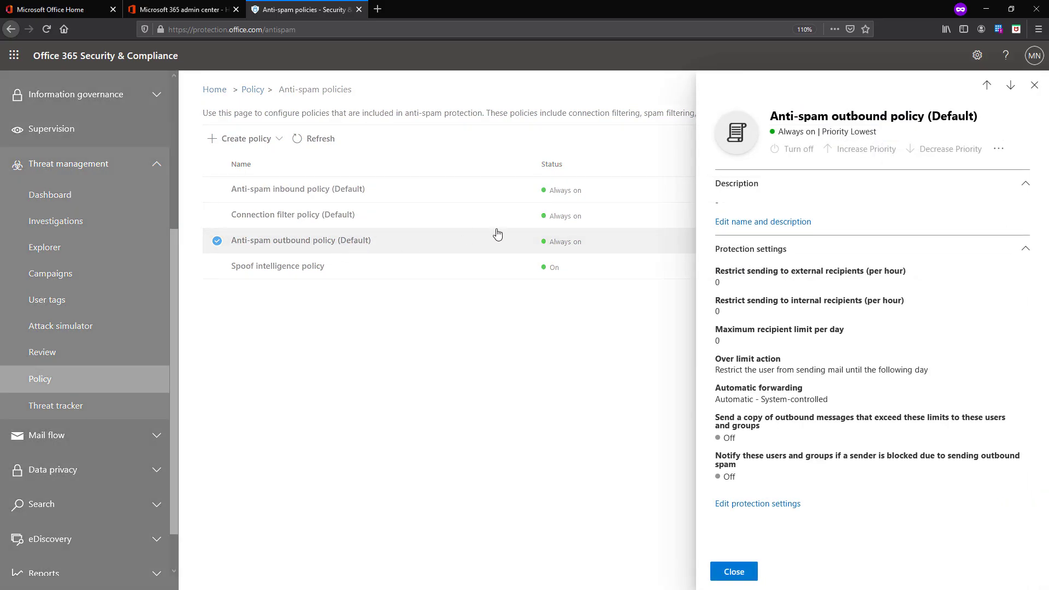
{"action": "left_click", "coordinate": [763, 506]}
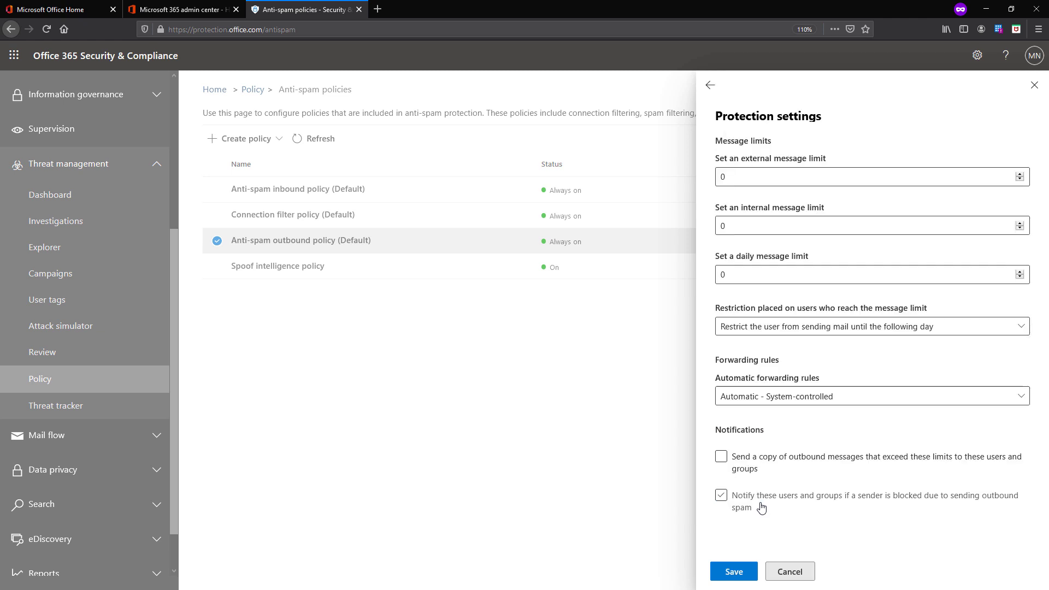
{"action": "left_click", "coordinate": [761, 508]}
{"action": "left_click", "coordinate": [787, 398]}
{"action": "left_click", "coordinate": [811, 173]}
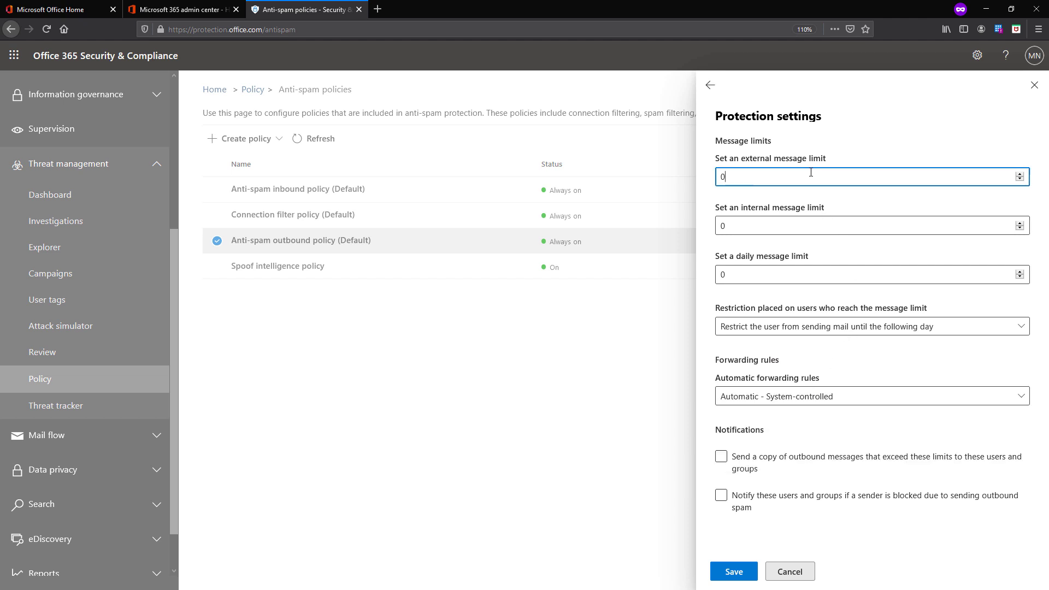
{"action": "left_click_drag", "start_coordinate": [811, 173], "coordinate": [691, 189]}
{"action": "left_click", "coordinate": [738, 224]}
{"action": "left_click", "coordinate": [742, 275]}
{"action": "left_click_drag", "start_coordinate": [775, 256], "coordinate": [734, 256]}
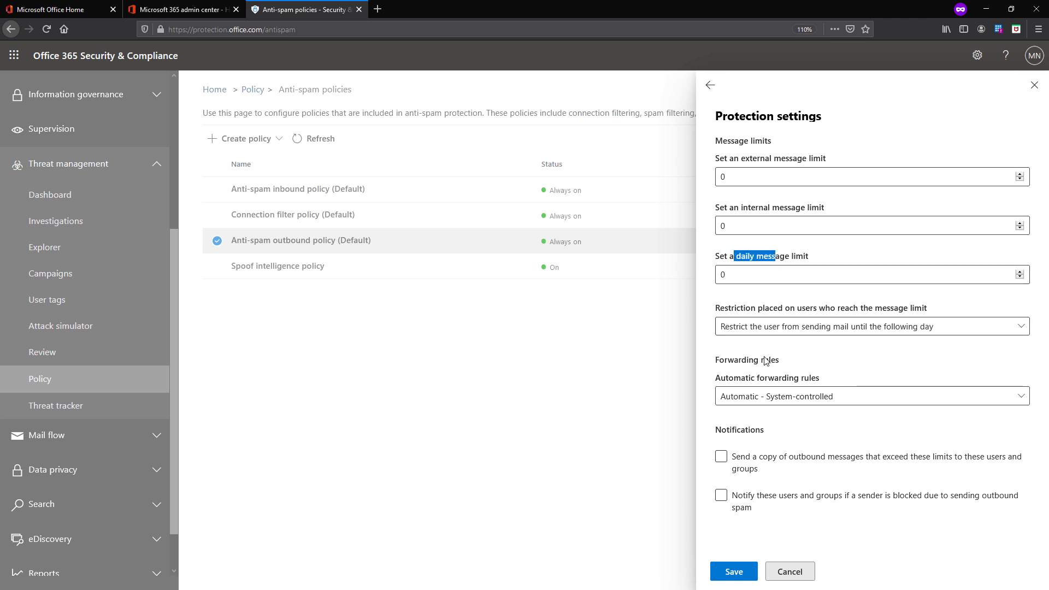
Look over the over-limit restriction and copy options, then discard the edits and close the flyout
{"action": "left_click", "coordinate": [769, 331]}
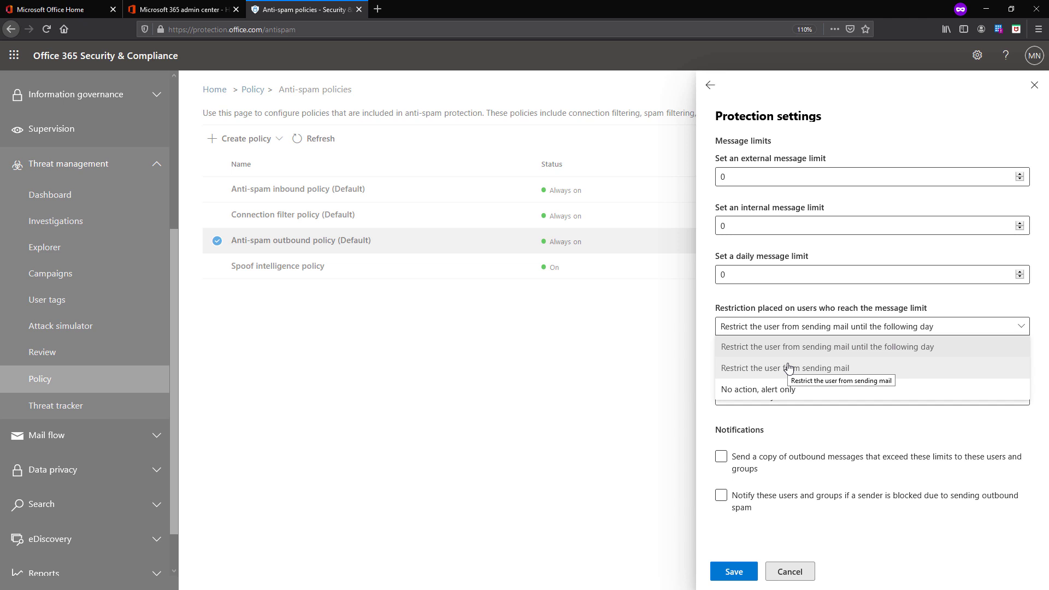
{"action": "left_click", "coordinate": [828, 418]}
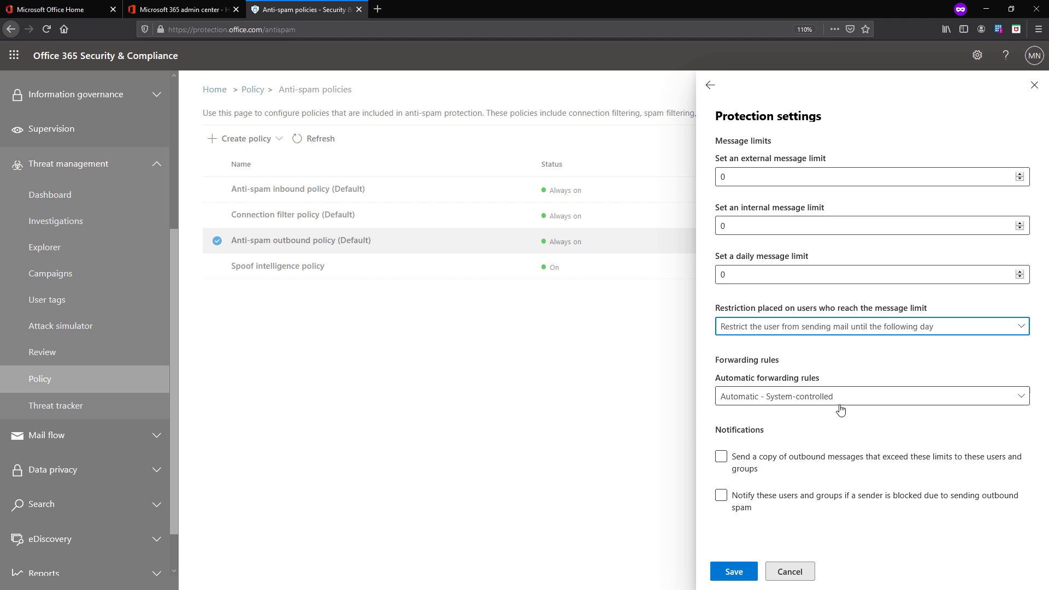
{"action": "left_click", "coordinate": [813, 466]}
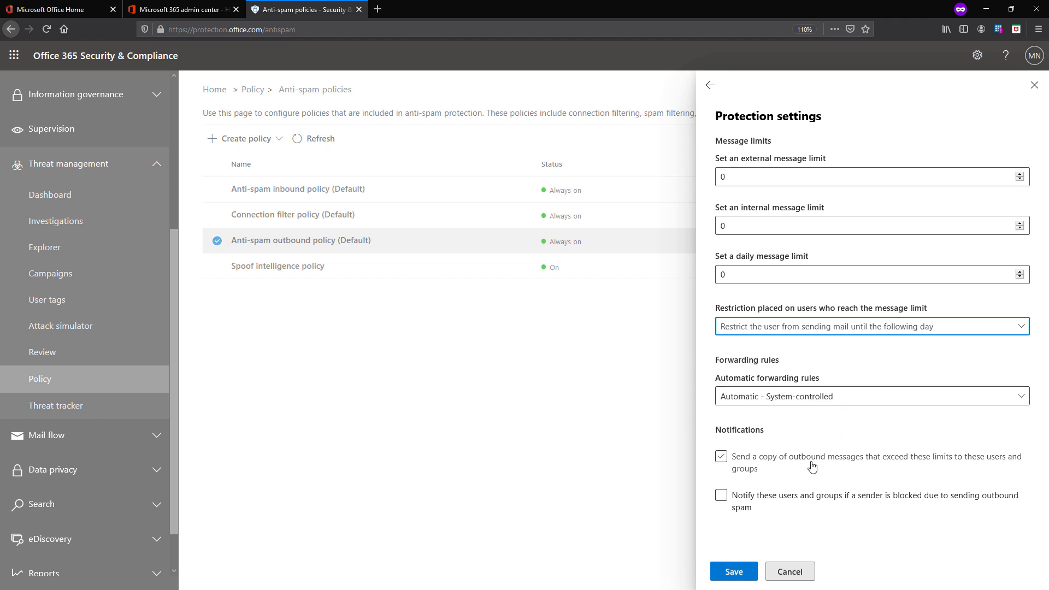
{"action": "left_click", "coordinate": [812, 466]}
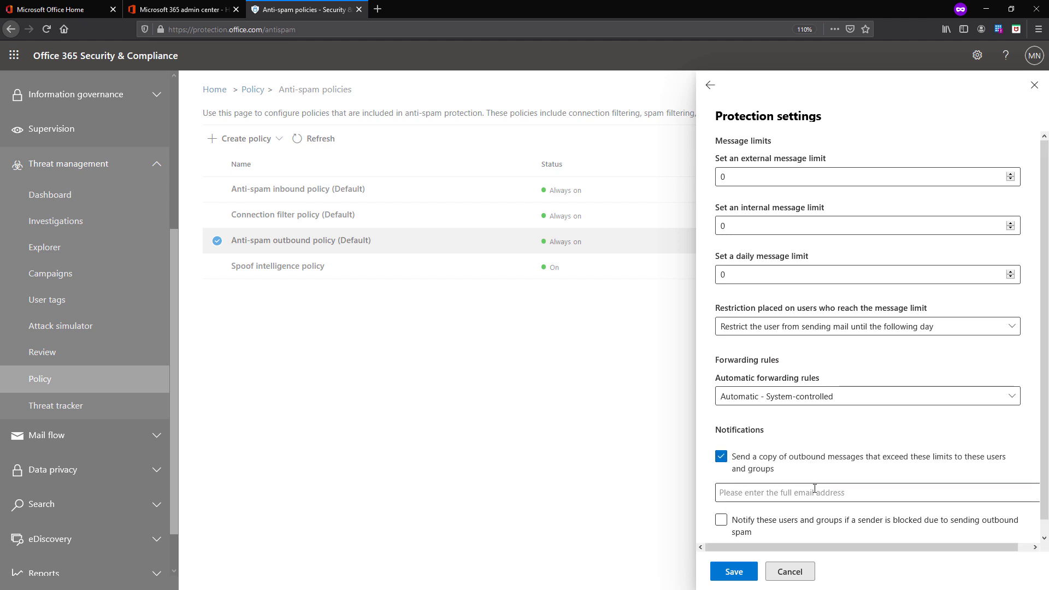
{"action": "left_click", "coordinate": [814, 488]}
{"action": "left_click", "coordinate": [797, 572]}
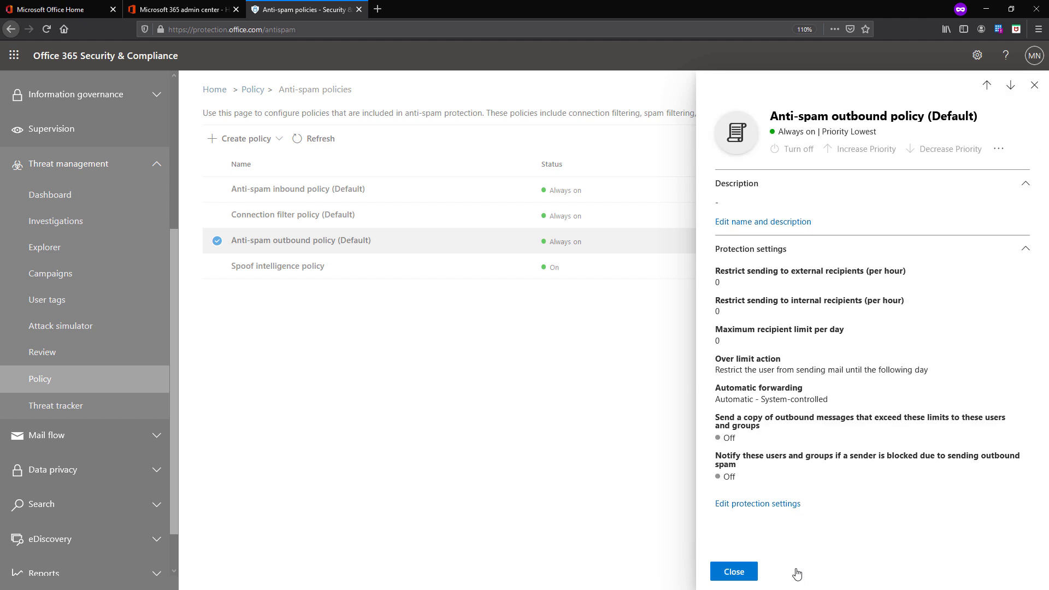
{"action": "left_click", "coordinate": [734, 572]}
Create a new inbound anti-spam policy named 'test ant' that includes the suggested user
{"action": "left_click", "coordinate": [265, 141]}
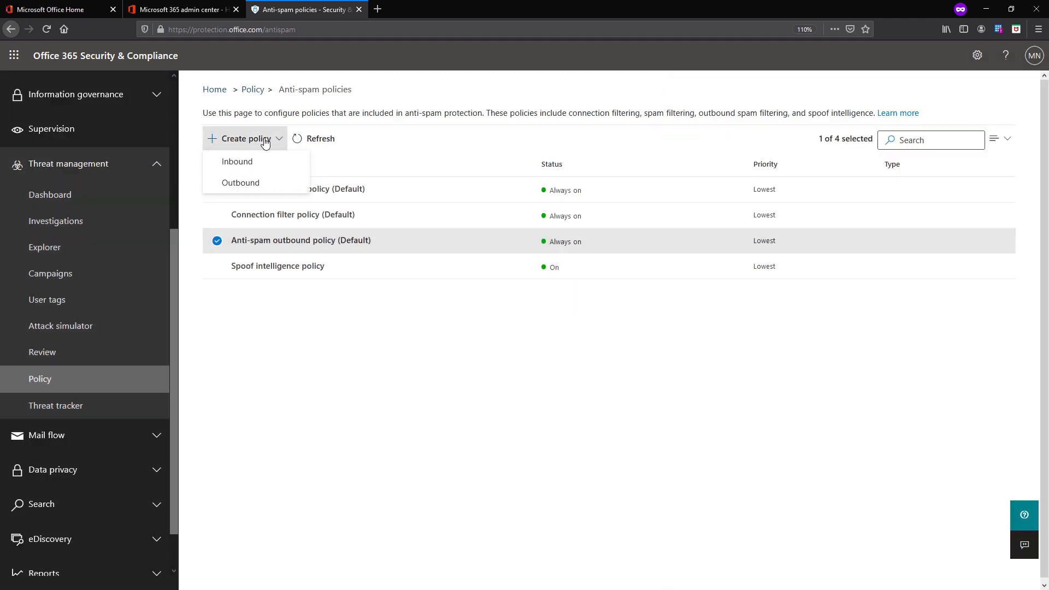
{"action": "left_click", "coordinate": [251, 163]}
{"action": "left_click", "coordinate": [449, 205]}
{"action": "type", "text": "test ant"}
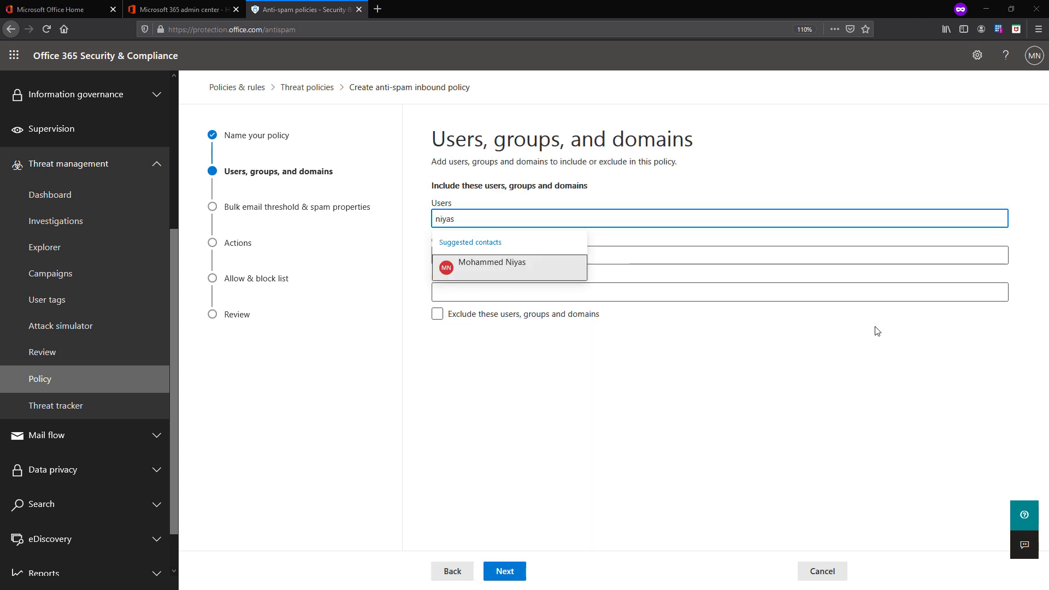
{"action": "left_click", "coordinate": [471, 273]}
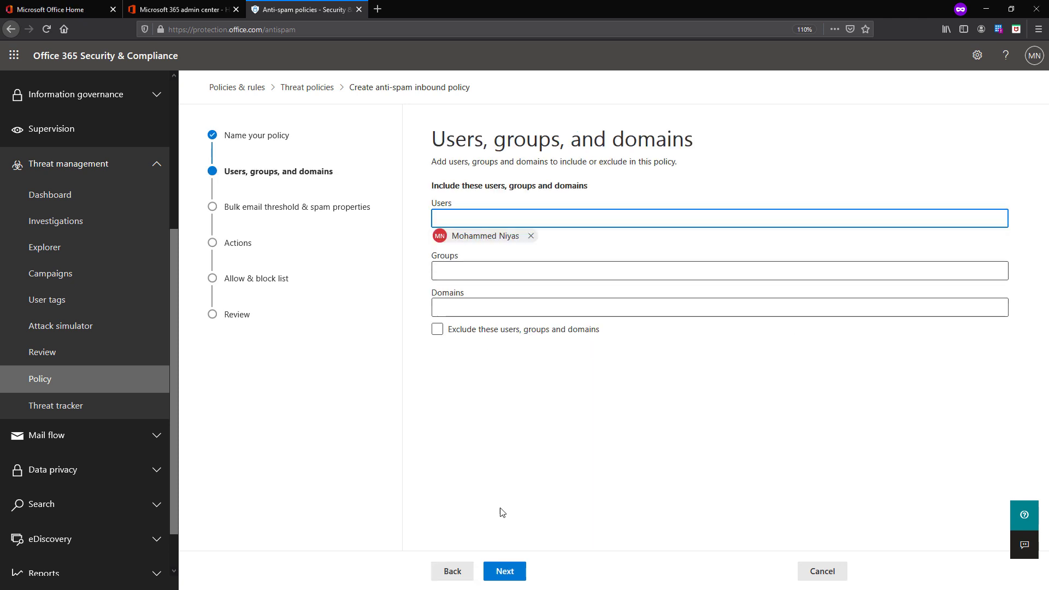
Review the bulk email threshold of 7 and the spam properties, all Off
{"action": "left_click", "coordinate": [504, 571]}
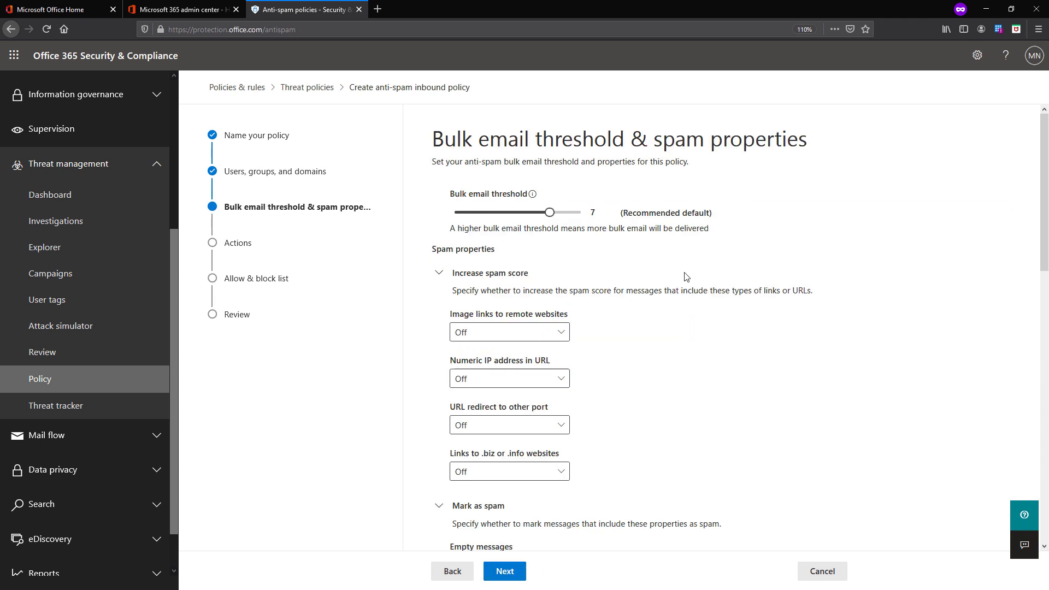
{"action": "scroll", "coordinate": [539, 250], "scroll_direction": "down", "scroll_amount": 3}
{"action": "scroll", "coordinate": [538, 250], "scroll_direction": "up", "scroll_amount": 2}
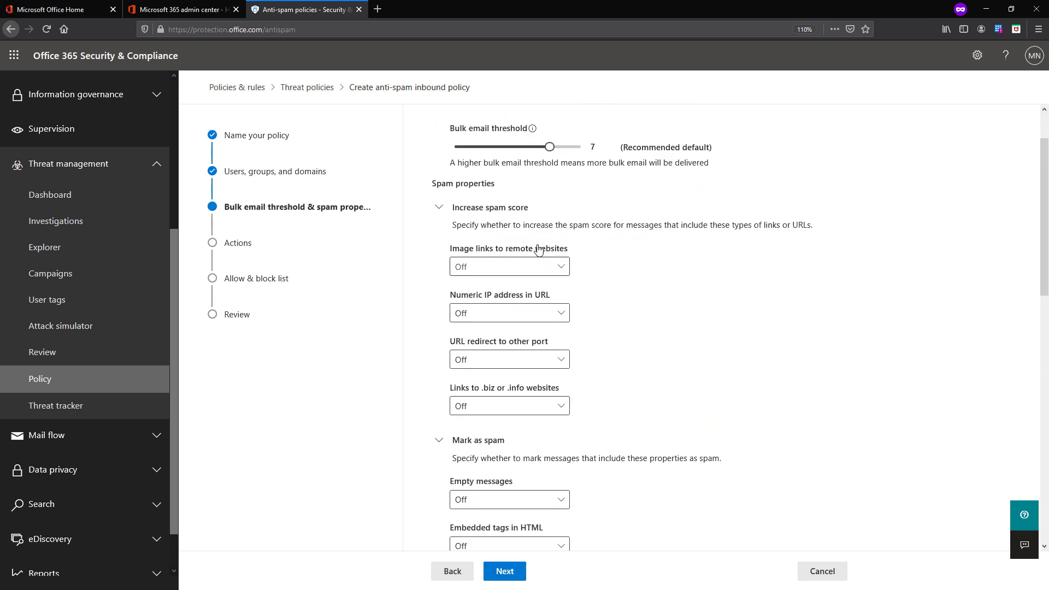
{"action": "scroll", "coordinate": [524, 222], "scroll_direction": "down", "scroll_amount": 4}
{"action": "scroll", "coordinate": [524, 227], "scroll_direction": "down", "scroll_amount": 6}
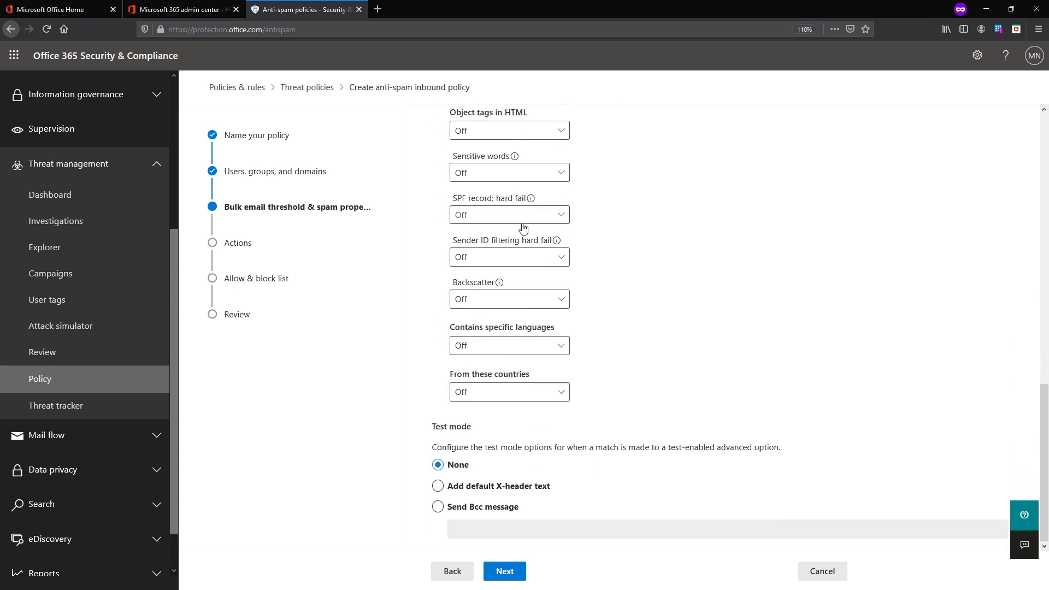
{"action": "scroll", "coordinate": [524, 227], "scroll_direction": "up", "scroll_amount": 3}
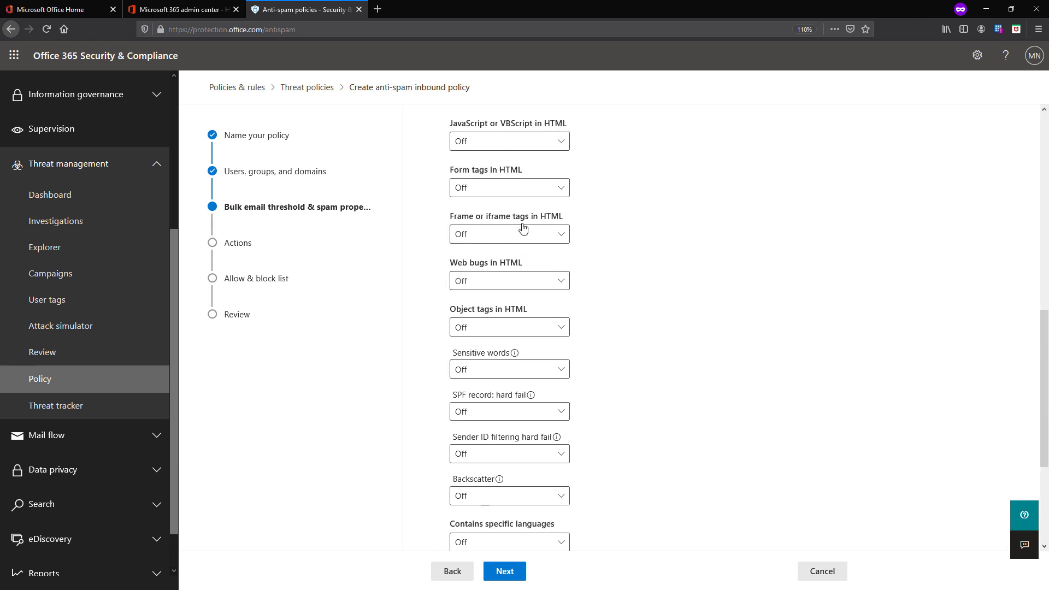
{"action": "scroll", "coordinate": [524, 228], "scroll_direction": "down", "scroll_amount": 2}
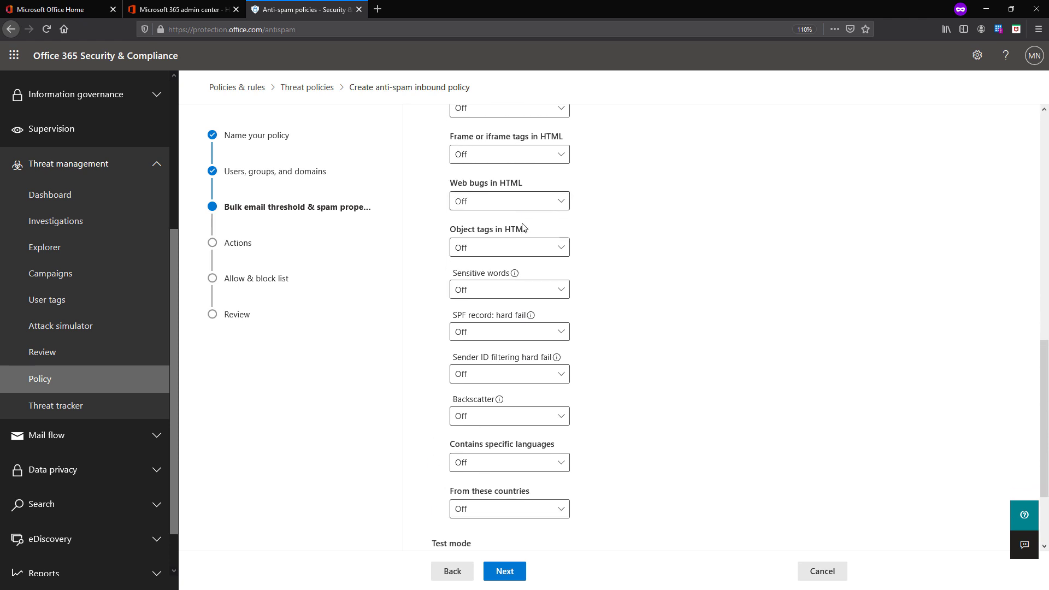
{"action": "scroll", "coordinate": [525, 229], "scroll_direction": "down", "scroll_amount": 1}
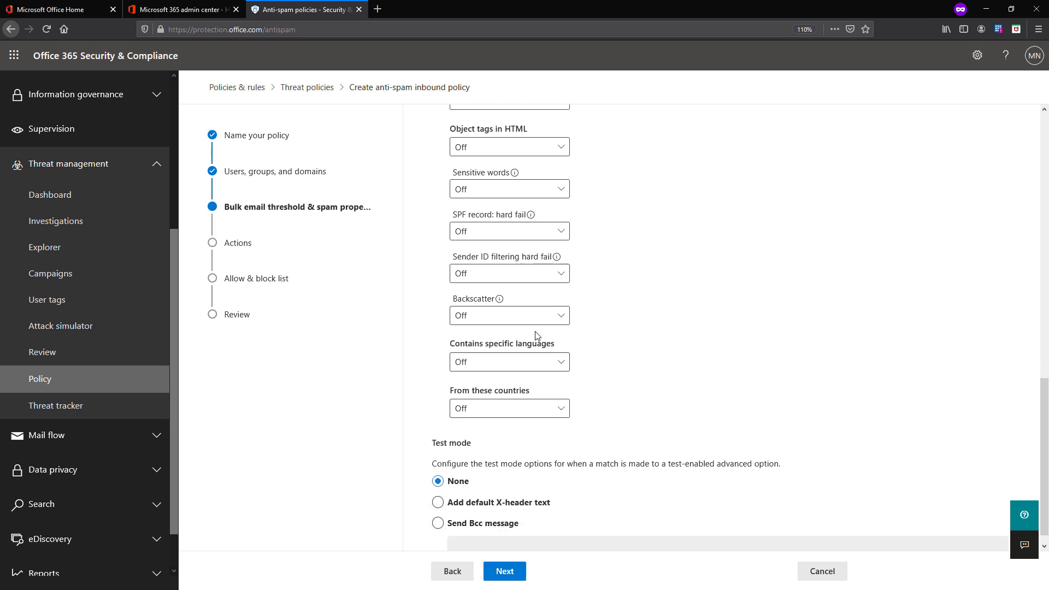
Keep the new policy's default actions, with end-user spam notifications off, and continue
{"action": "left_click", "coordinate": [519, 571]}
{"action": "scroll", "coordinate": [527, 200], "scroll_direction": "up", "scroll_amount": 3}
{"action": "scroll", "coordinate": [523, 219], "scroll_direction": "up", "scroll_amount": 3}
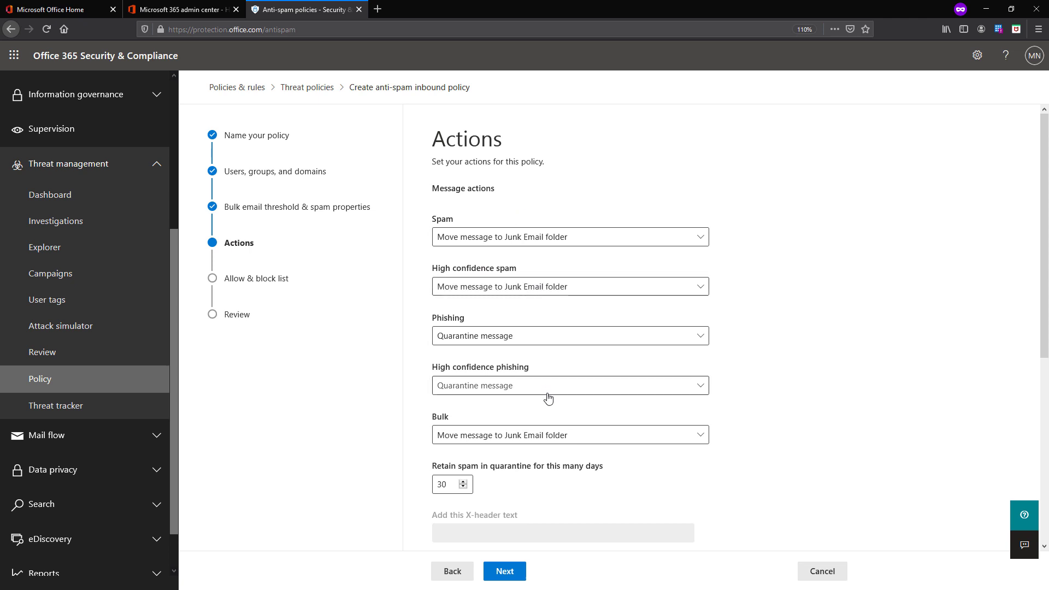
{"action": "scroll", "coordinate": [551, 419], "scroll_direction": "down", "scroll_amount": 1}
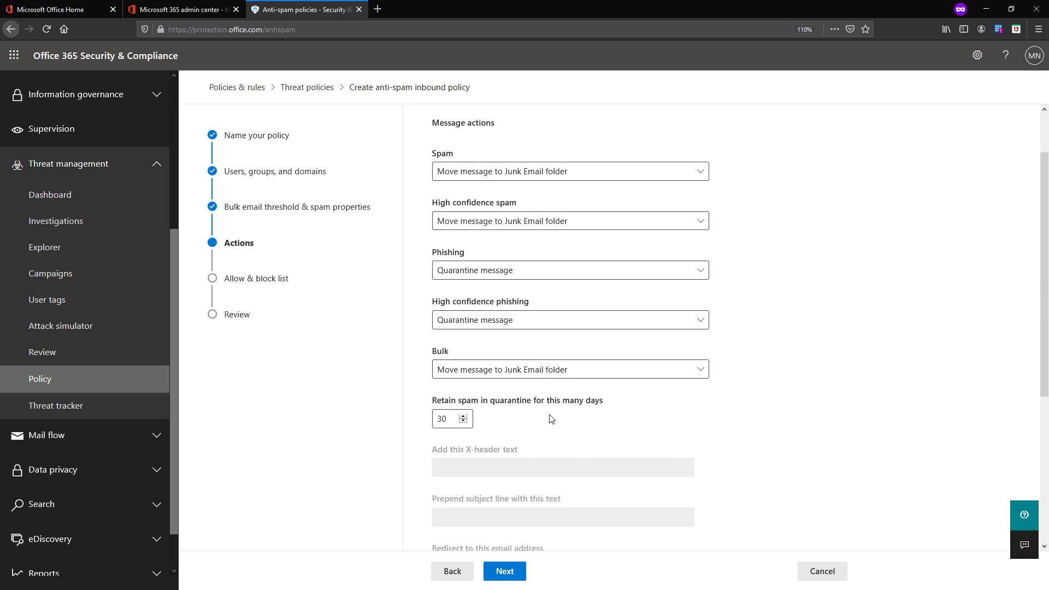
{"action": "scroll", "coordinate": [552, 419], "scroll_direction": "down", "scroll_amount": 2}
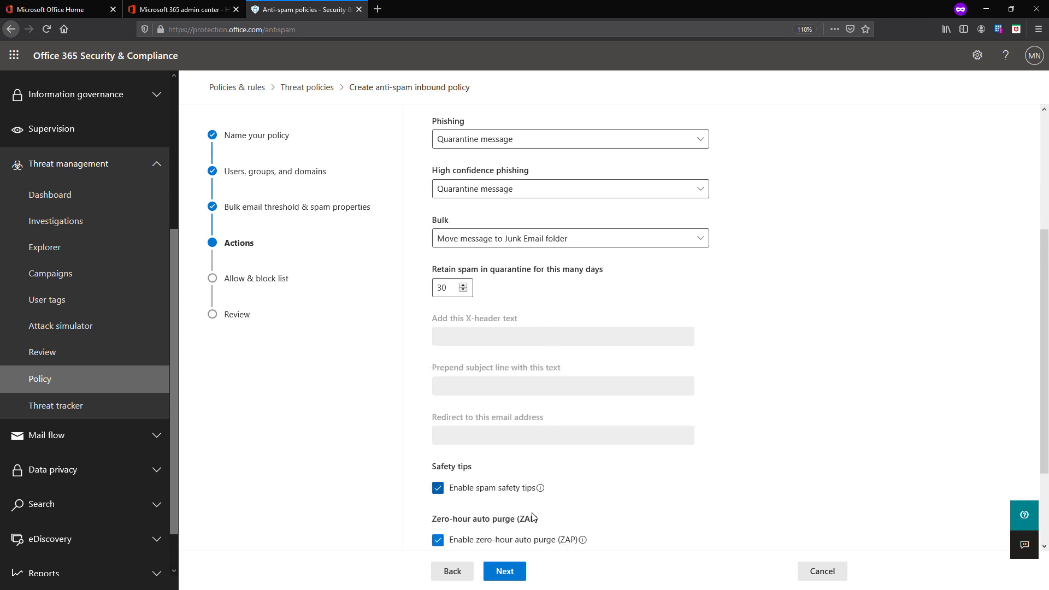
{"action": "scroll", "coordinate": [532, 520], "scroll_direction": "down", "scroll_amount": 1}
{"action": "scroll", "coordinate": [532, 532], "scroll_direction": "down", "scroll_amount": 1}
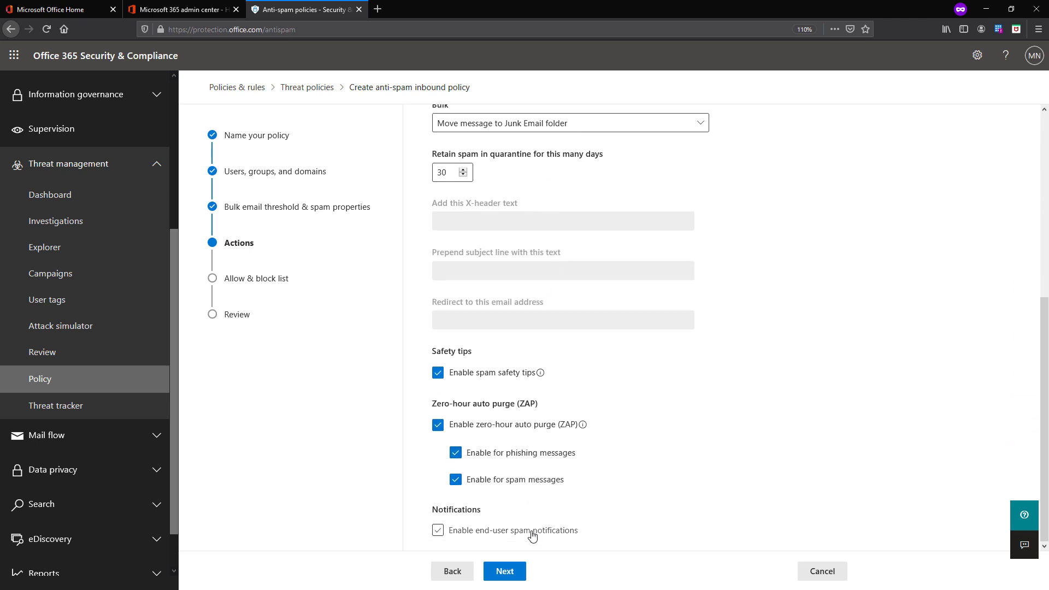
{"action": "left_click", "coordinate": [515, 577]}
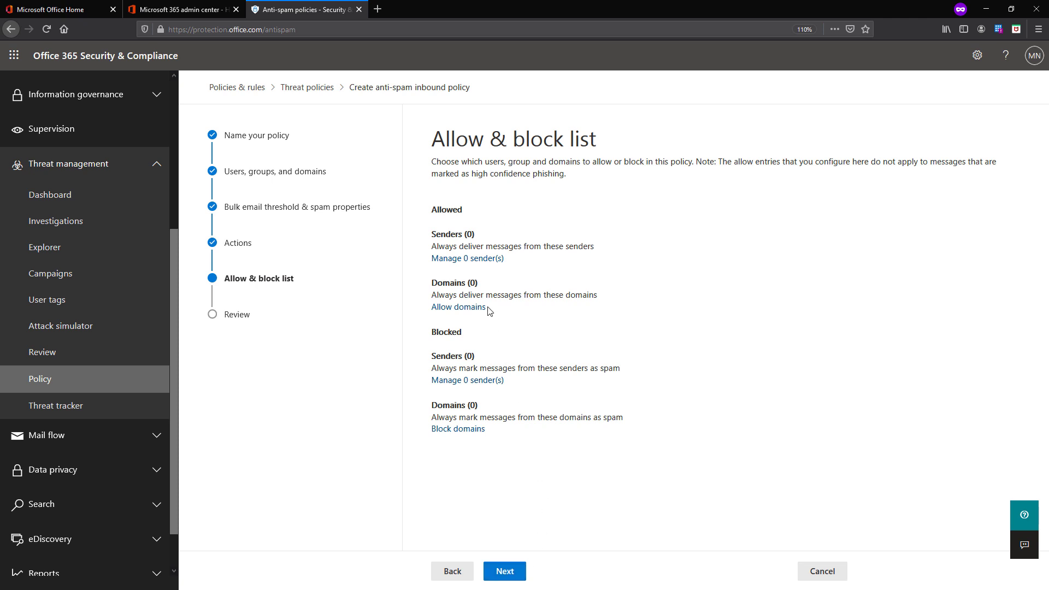
Add a sender's e-mail address to the new policy's allowed senders list and save it
{"action": "left_click", "coordinate": [464, 259]}
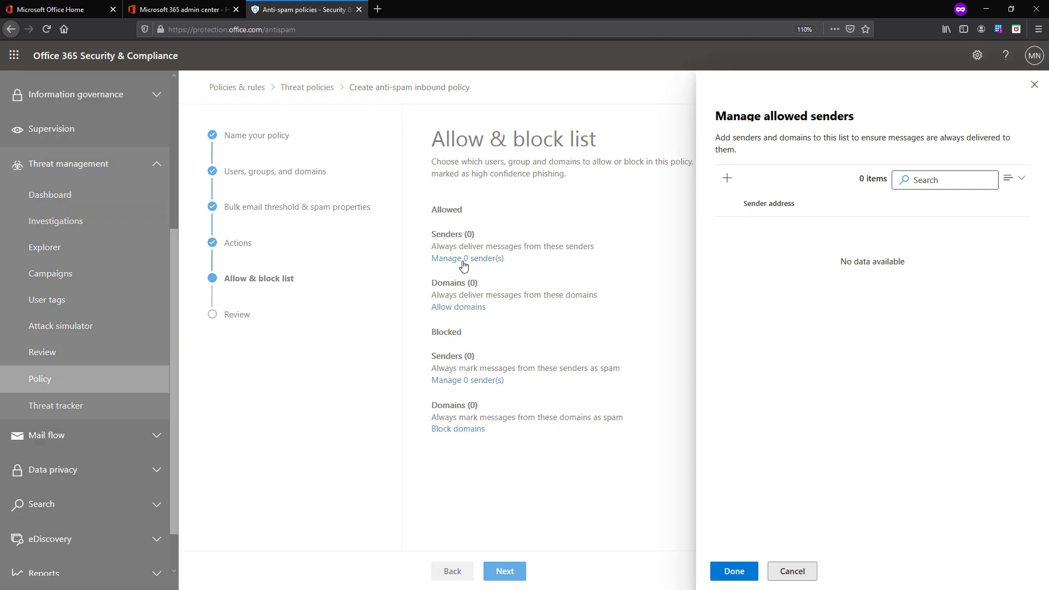
{"action": "left_click", "coordinate": [726, 177]}
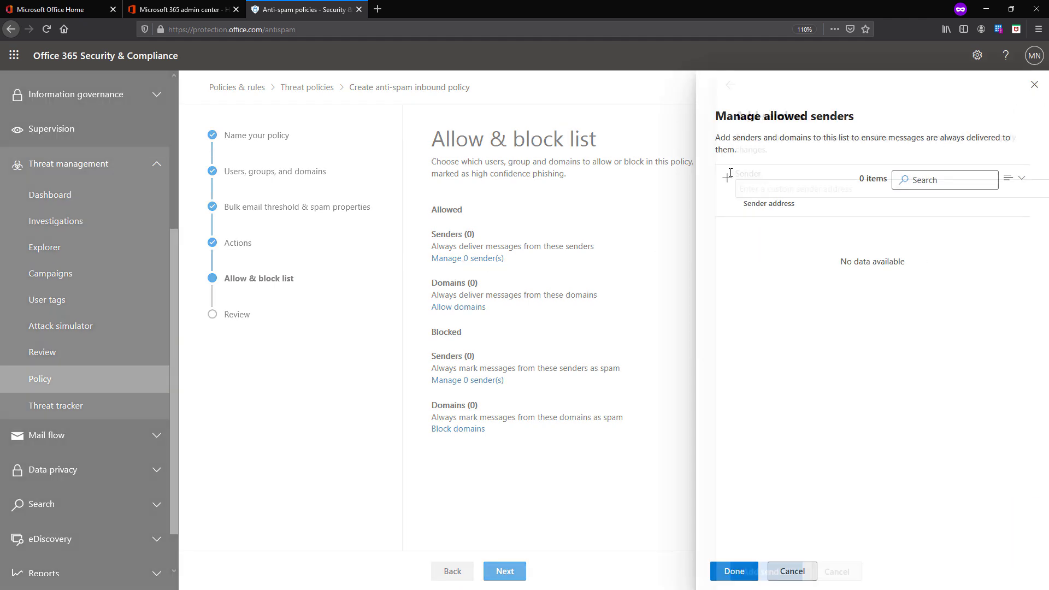
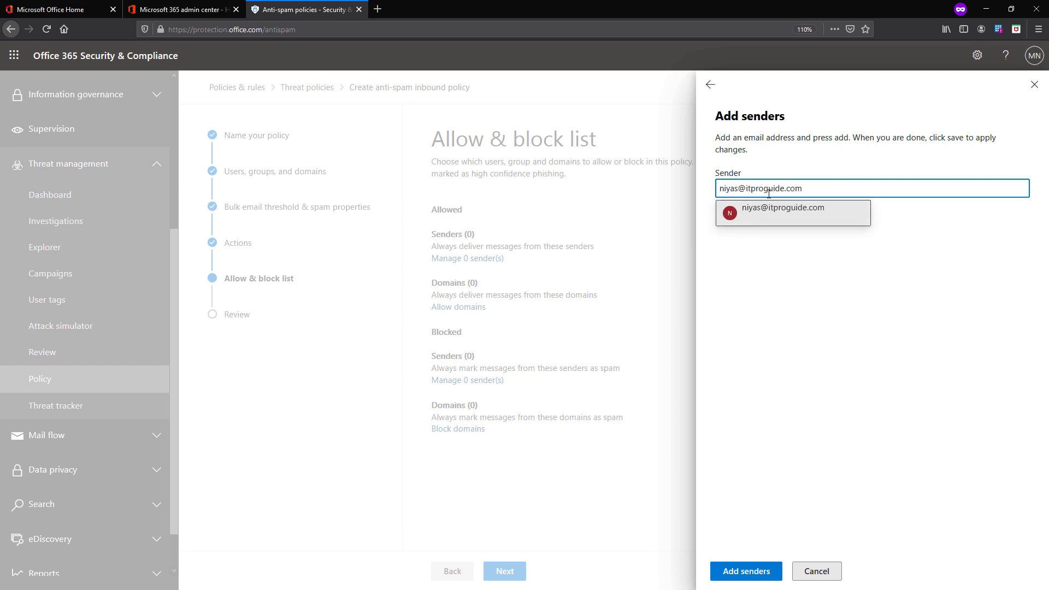
{"action": "key", "text": "Return"}
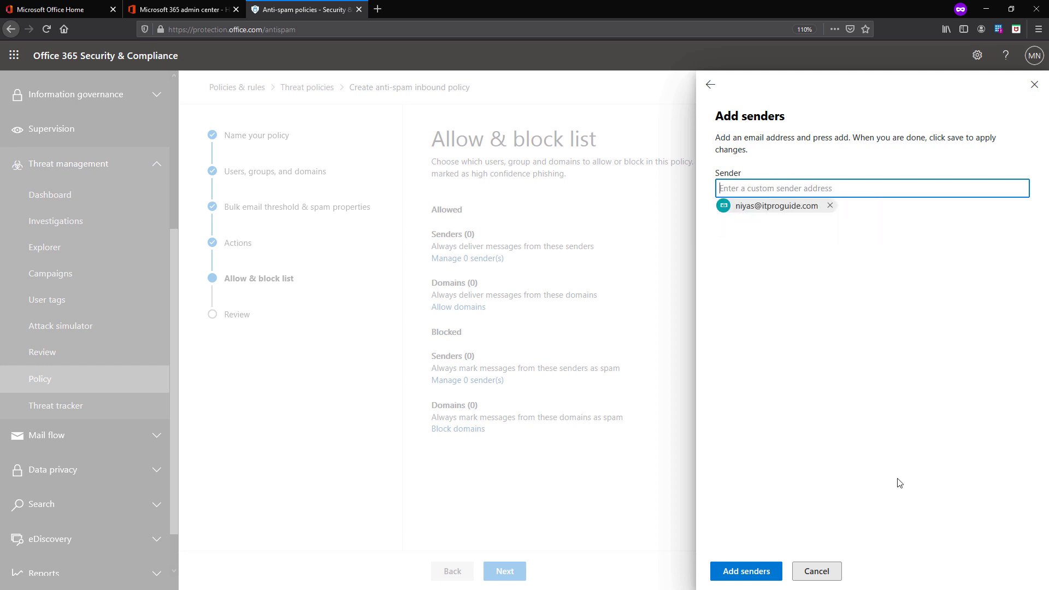
{"action": "left_click", "coordinate": [746, 571]}
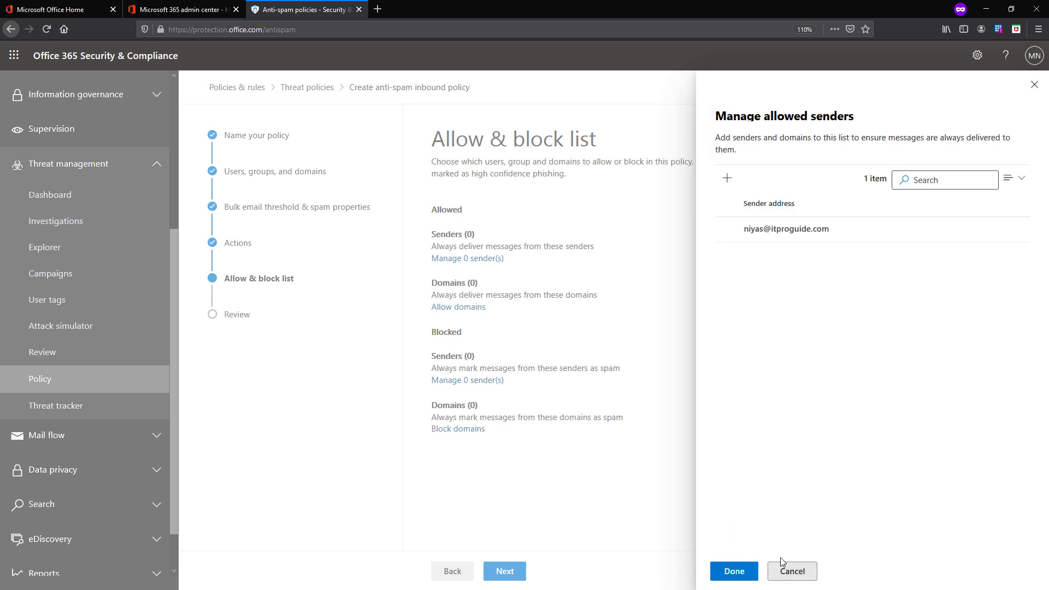
{"action": "left_click", "coordinate": [734, 571]}
Enter domain.com under Allow domains, close the list leaving zero allowed domains, and continue
{"action": "left_click", "coordinate": [454, 307]}
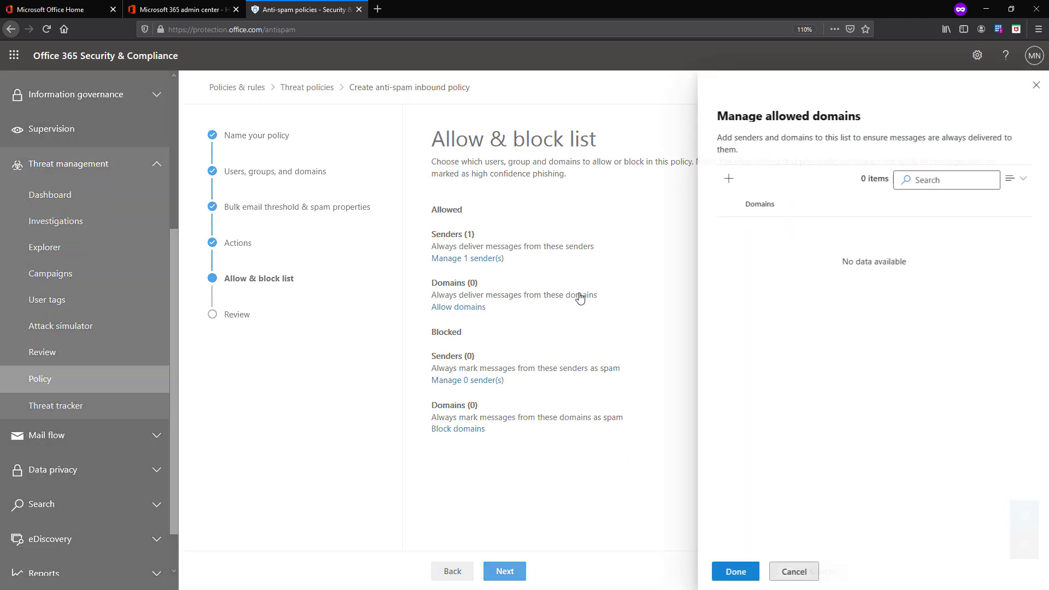
{"action": "left_click", "coordinate": [726, 178]}
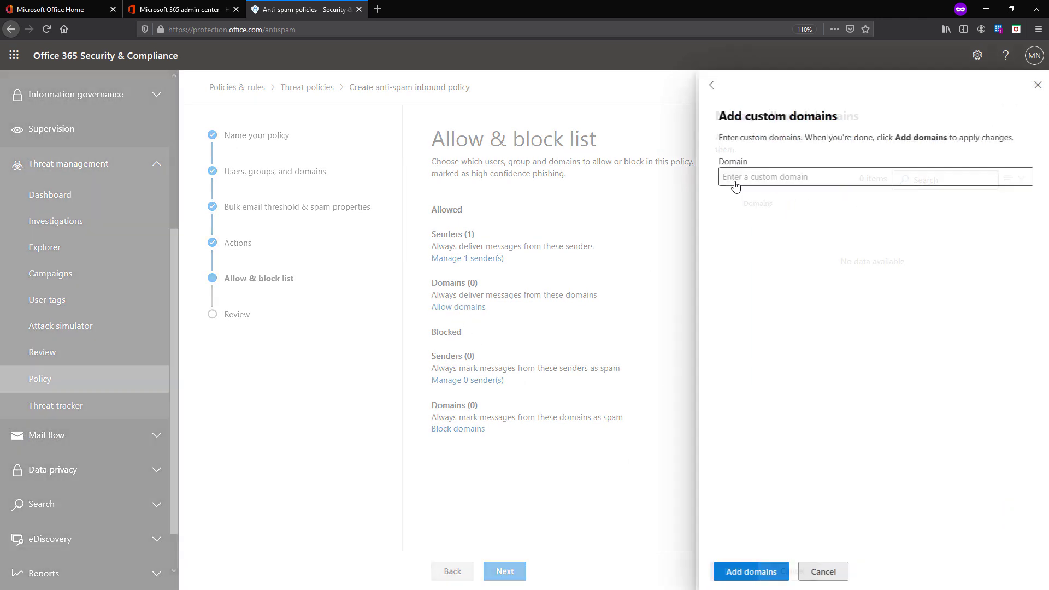
{"action": "left_click", "coordinate": [747, 173]}
{"action": "type", "text": "domain"}
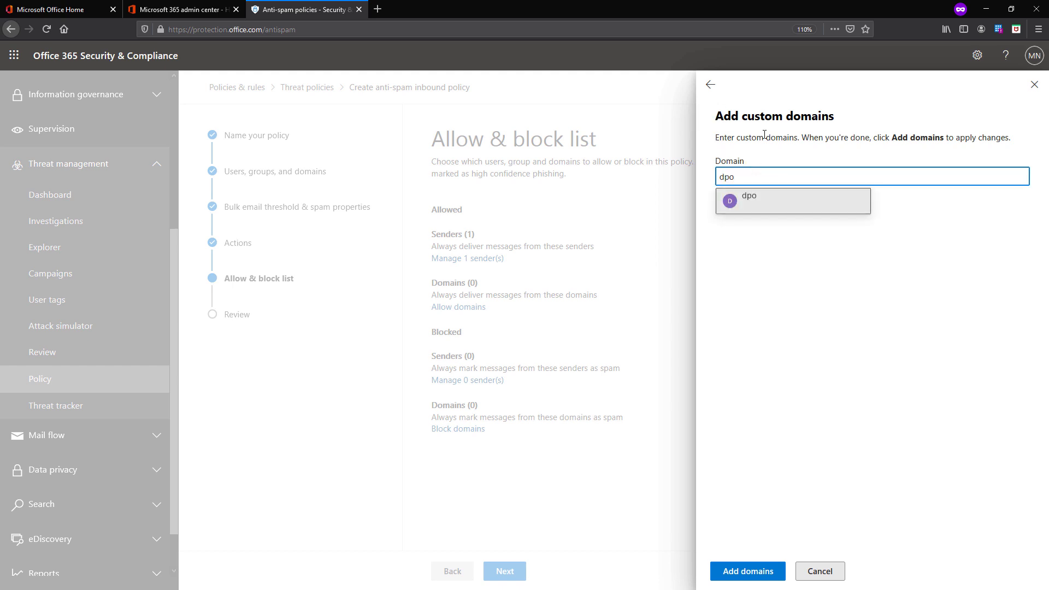
{"action": "key", "text": "BackSpace"}
{"action": "key", "text": "BackSpace"}
{"action": "key", "text": "BackSpace"}
{"action": "key", "text": "BackSpace"}
{"action": "key", "text": "BackSpace"}
{"action": "type", "text": "omain.com"}
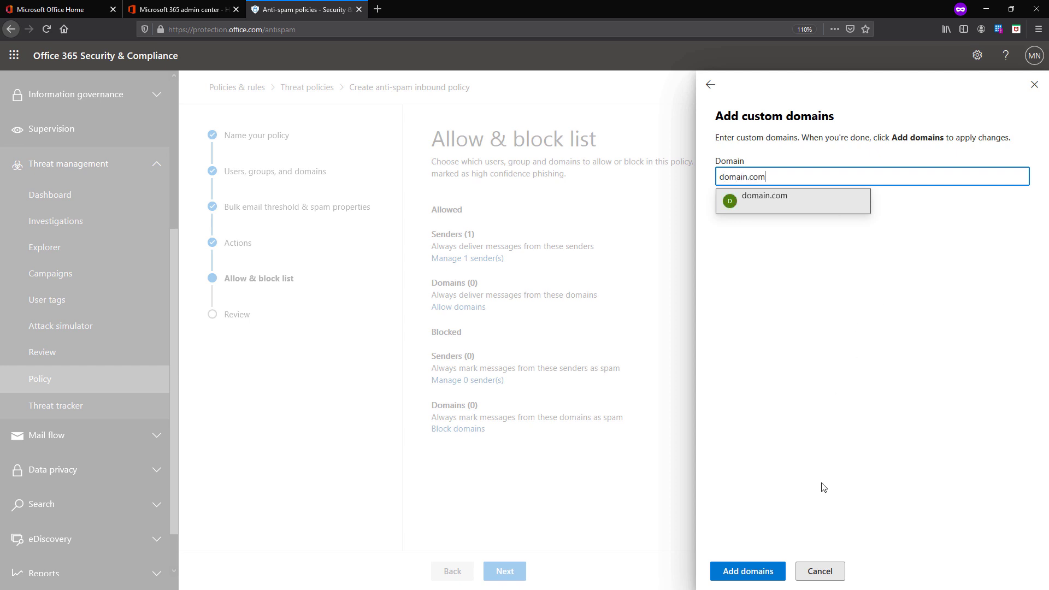
{"action": "left_click", "coordinate": [735, 571]}
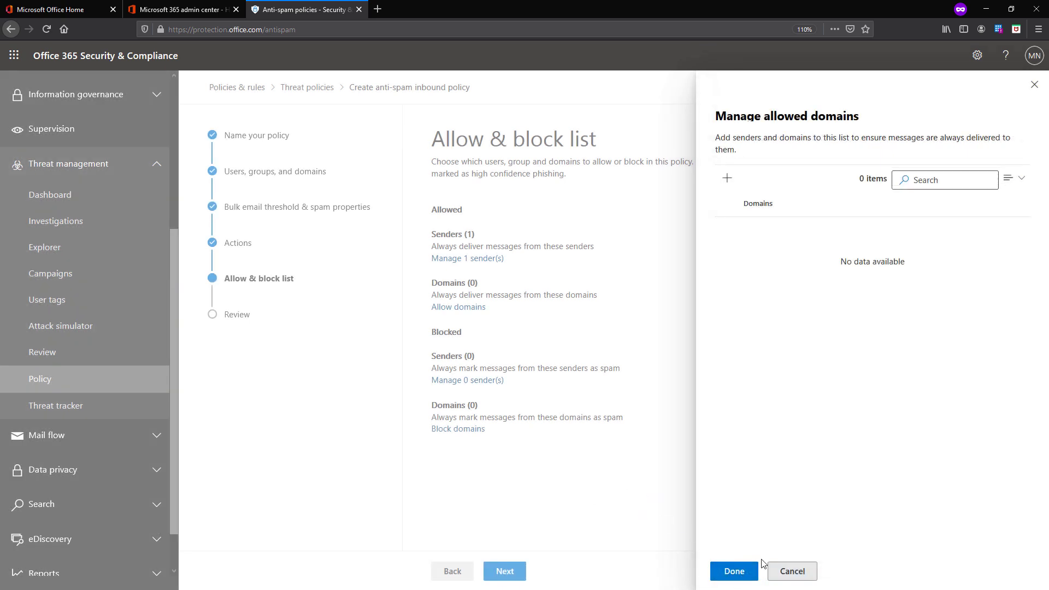
{"action": "left_click", "coordinate": [747, 571]}
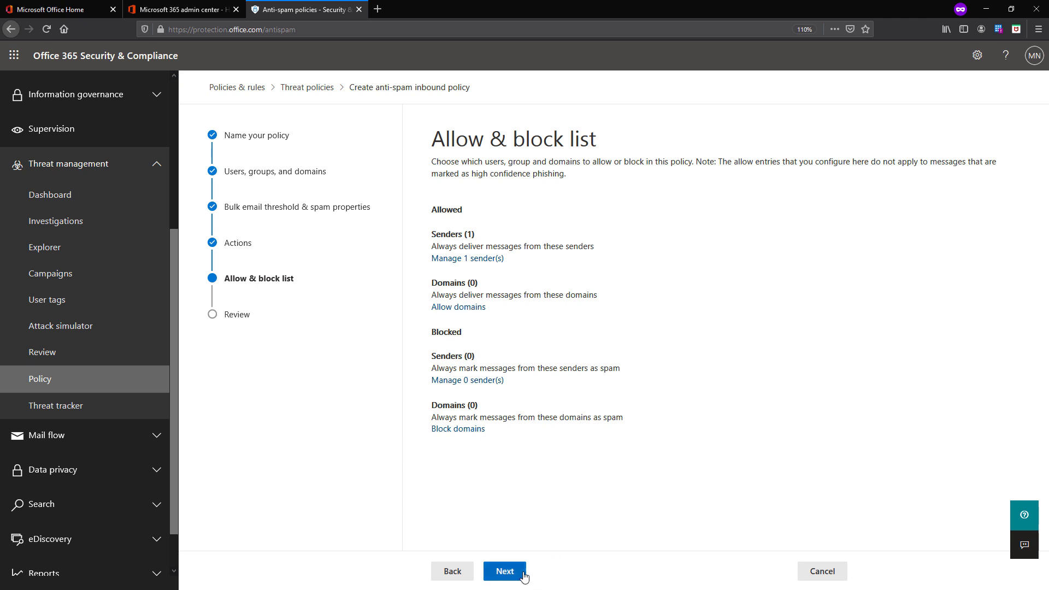
{"action": "left_click", "coordinate": [505, 572]}
Return from the review summary to Actions and toggle zero-hour auto purge off and back on
{"action": "scroll", "coordinate": [574, 454], "scroll_direction": "down", "scroll_amount": 10}
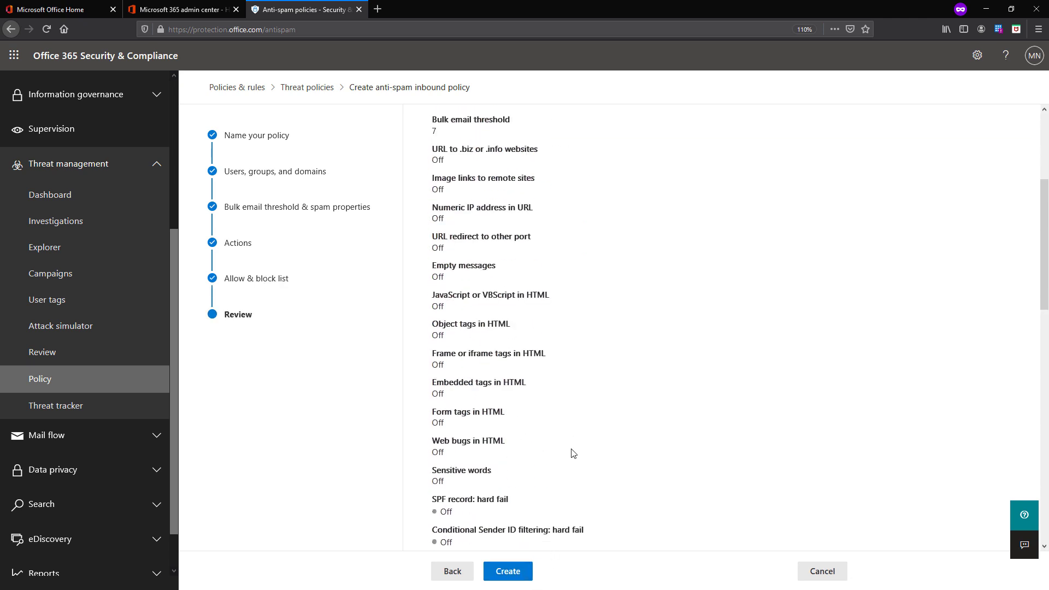
{"action": "left_click", "coordinate": [825, 581]}
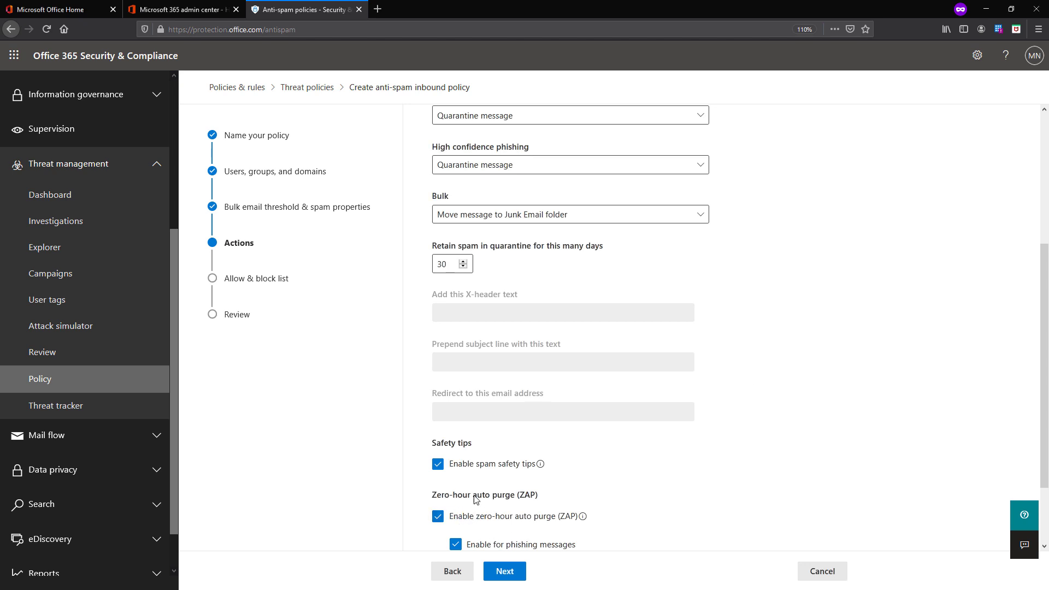
{"action": "left_click_drag", "start_coordinate": [442, 497], "coordinate": [513, 504]}
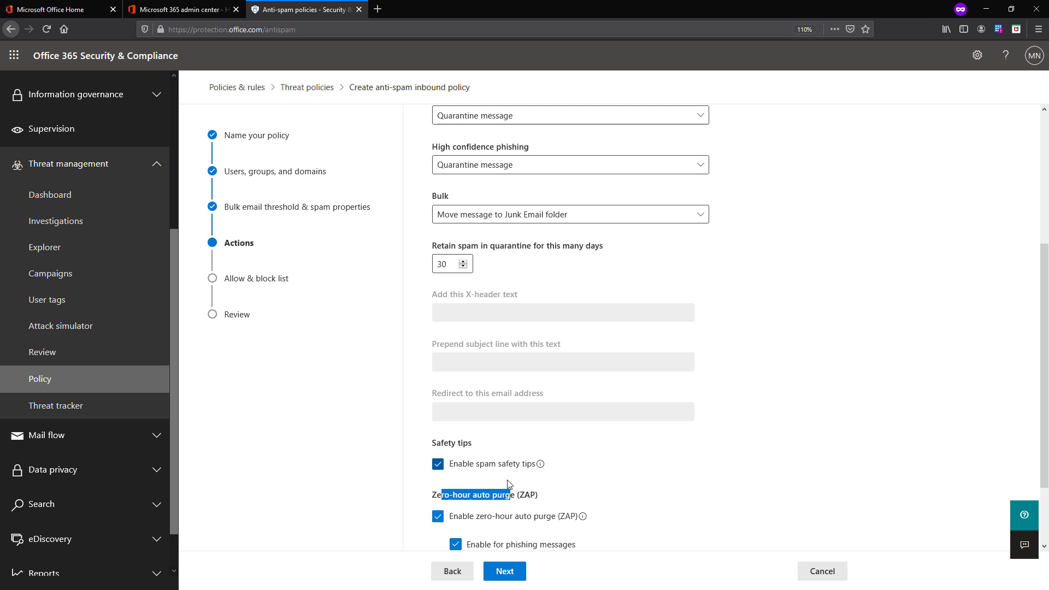
{"action": "left_click", "coordinate": [584, 519]}
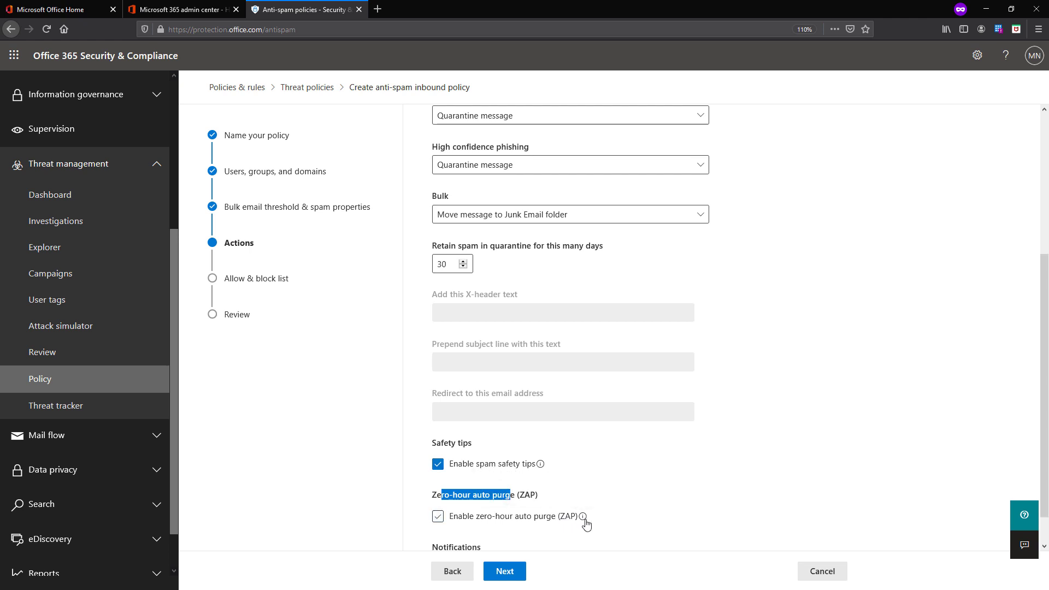
{"action": "left_click", "coordinate": [586, 521]}
{"action": "mouse_move", "coordinate": [539, 470]}
{"action": "left_click", "coordinate": [606, 493]}
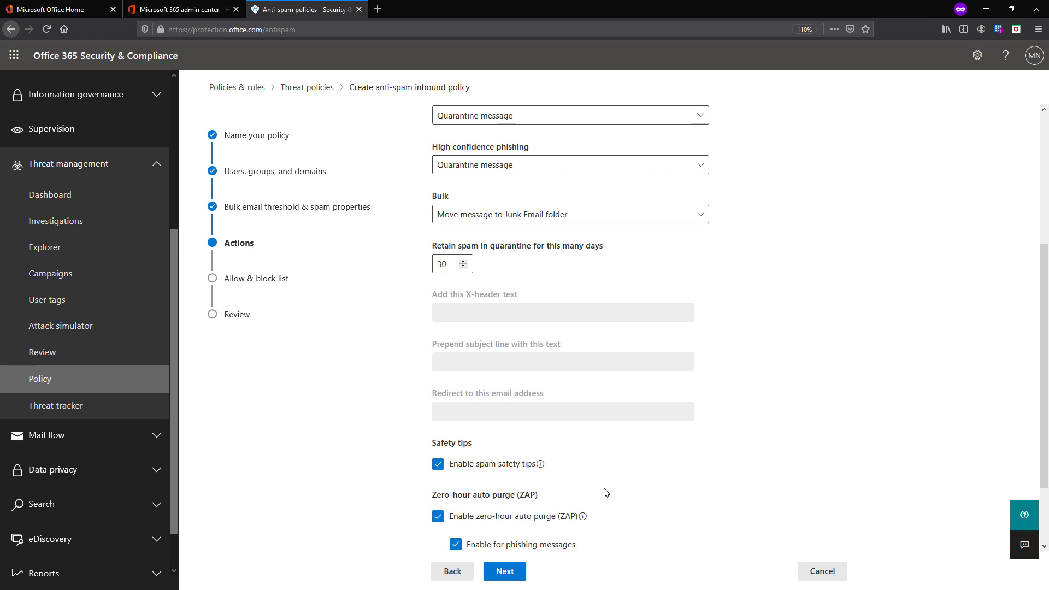
Confirm cancelling the 'test ant' policy and view the Spoof intelligence policy, on at lowest priority
{"action": "left_click", "coordinate": [823, 571]}
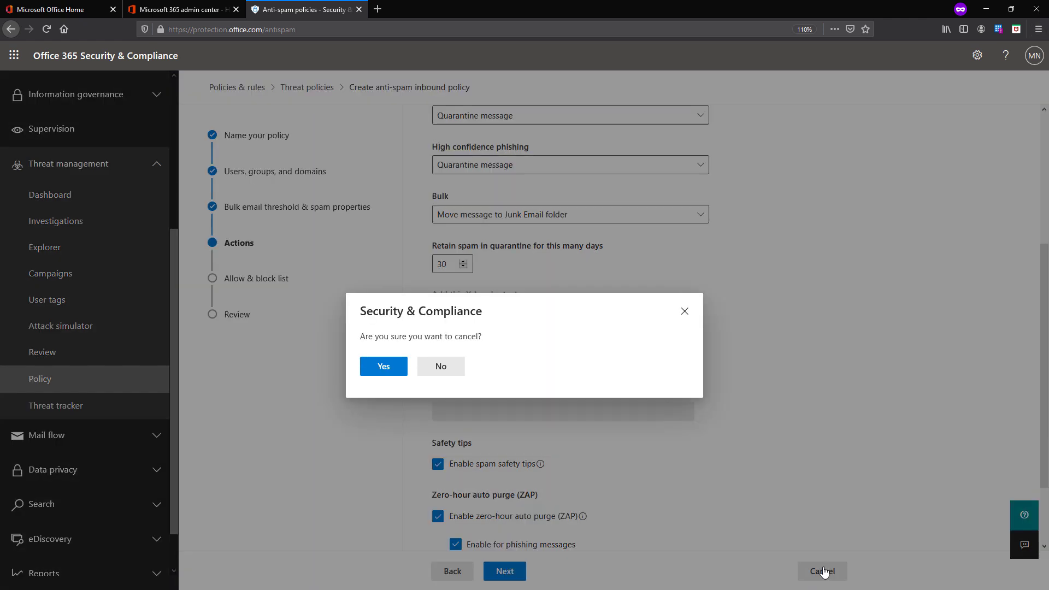
{"action": "left_click", "coordinate": [383, 366]}
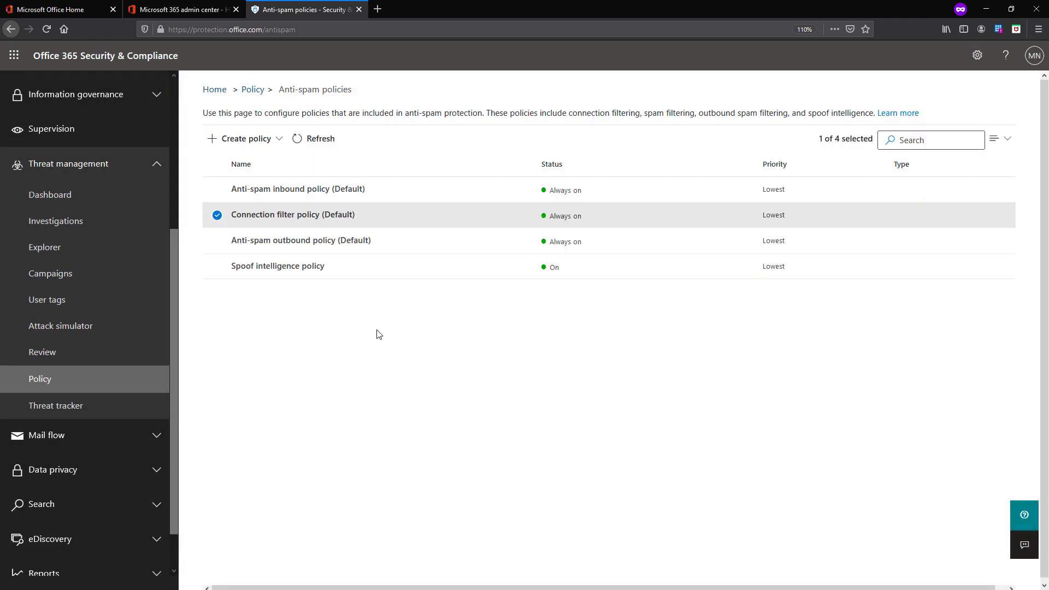
{"action": "left_click", "coordinate": [305, 269]}
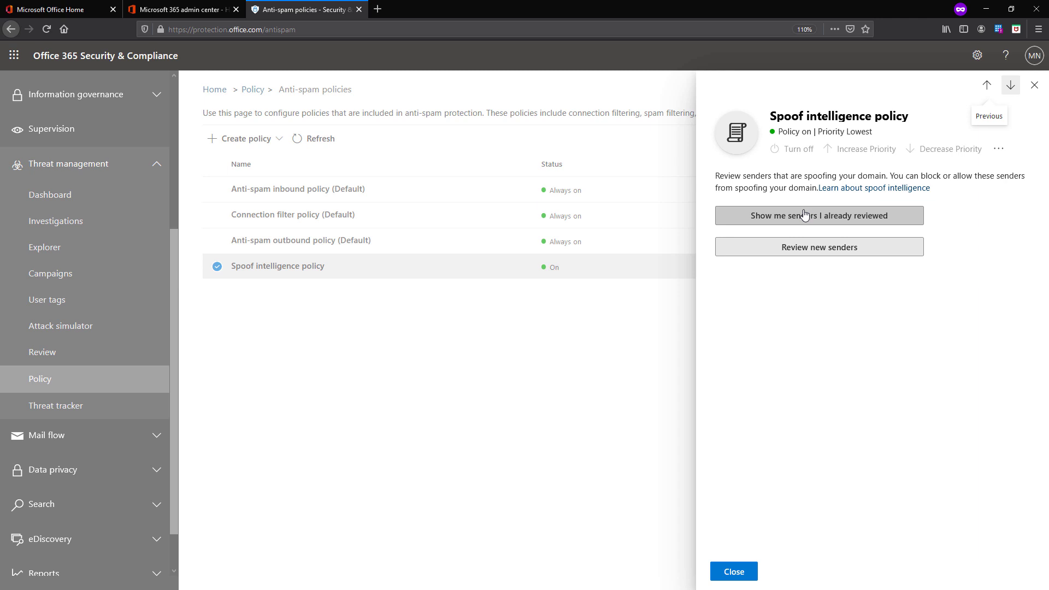
Review new spoofing senders, then list already-reviewed senders from external domains
{"action": "left_click", "coordinate": [830, 254]}
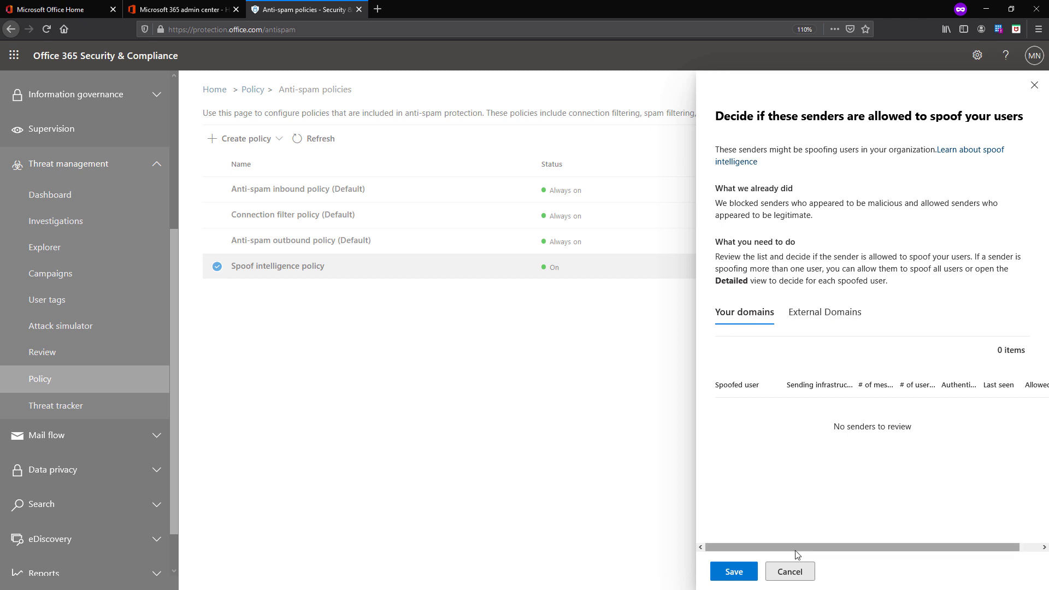
{"action": "left_click", "coordinate": [806, 570]}
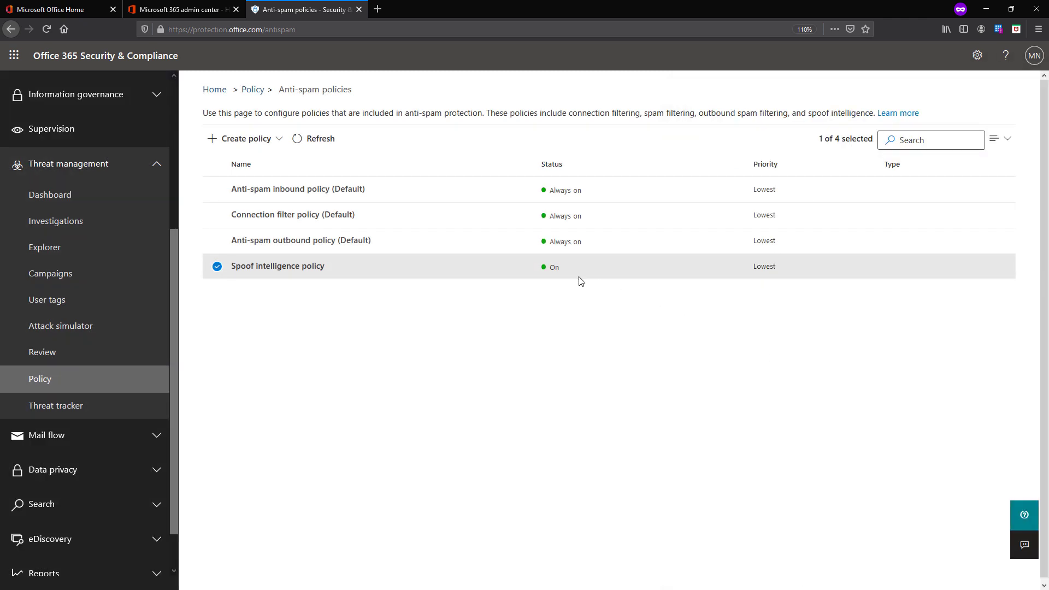
{"action": "left_click", "coordinate": [561, 271]}
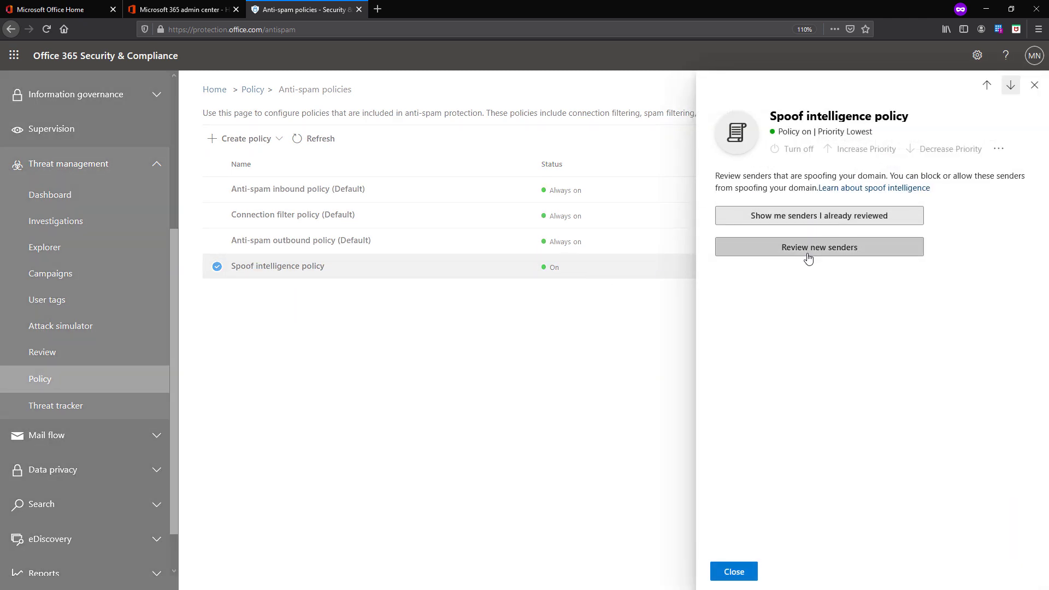
{"action": "left_click", "coordinate": [805, 218]}
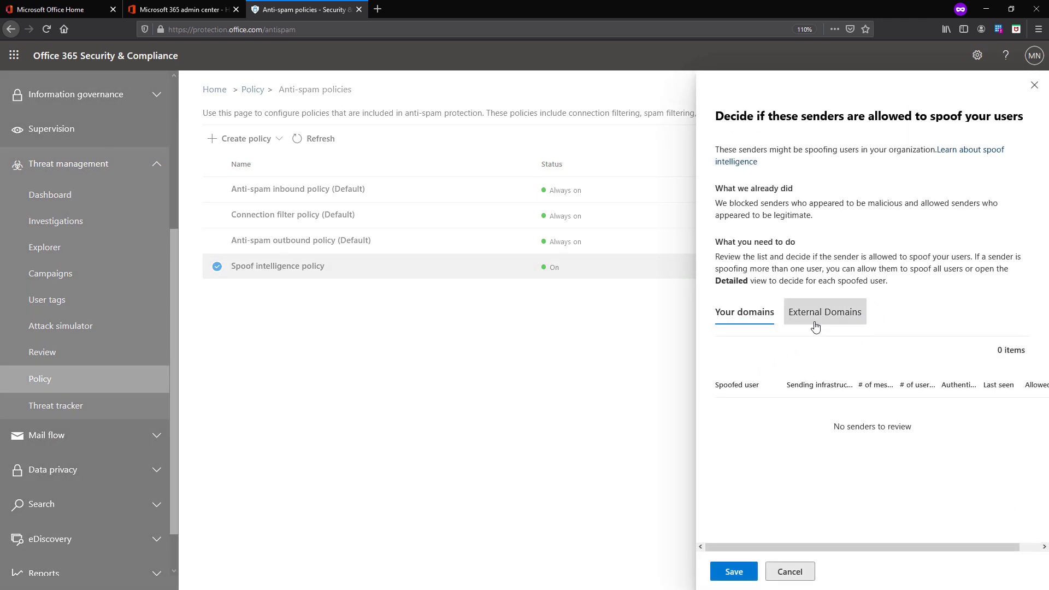
{"action": "left_click", "coordinate": [815, 323]}
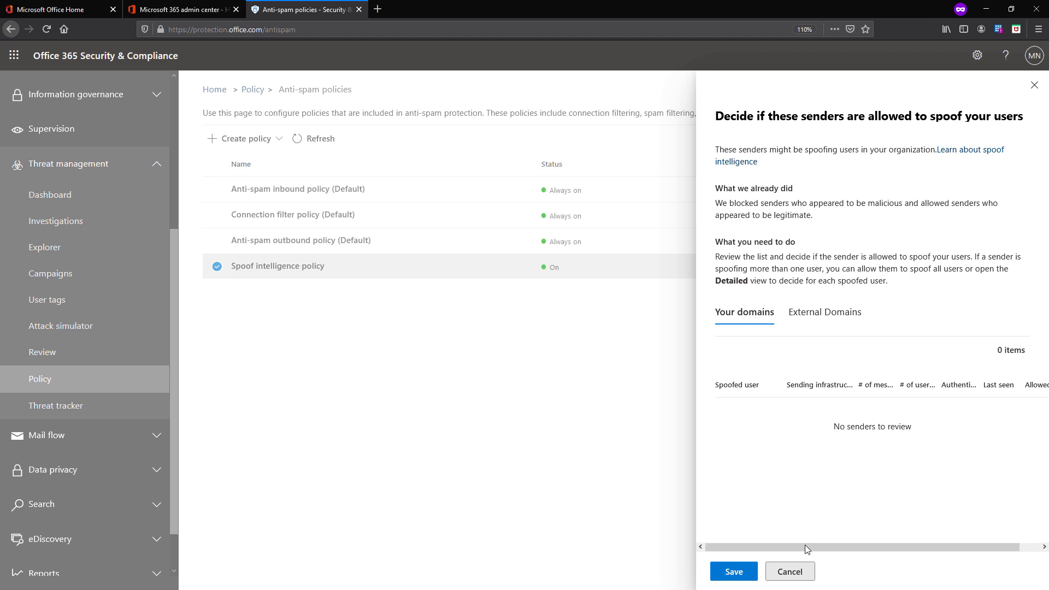
{"action": "left_click", "coordinate": [803, 577]}
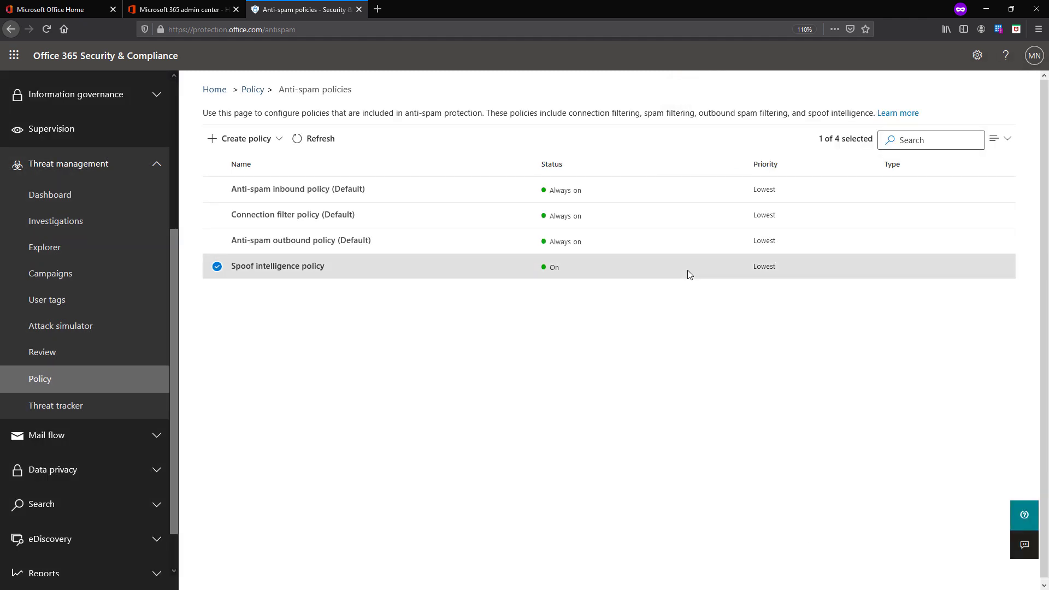
Reopen the reviewed senders and switch from External Domains to Your domains, showing 0 items
{"action": "left_click", "coordinate": [688, 270]}
{"action": "left_click", "coordinate": [765, 221]}
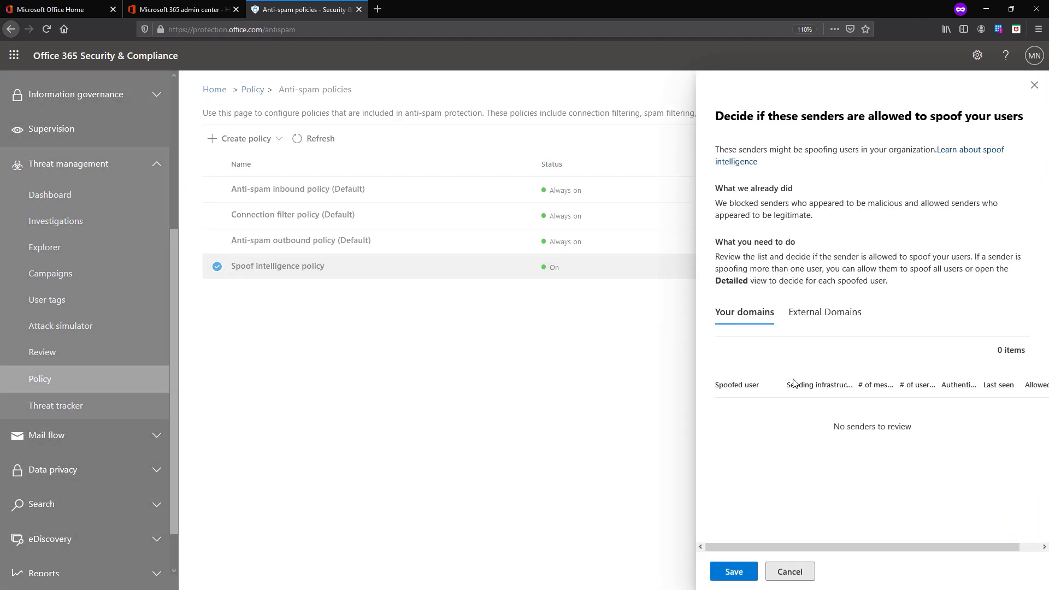
{"action": "left_click", "coordinate": [804, 323]}
{"action": "left_click", "coordinate": [746, 319]}
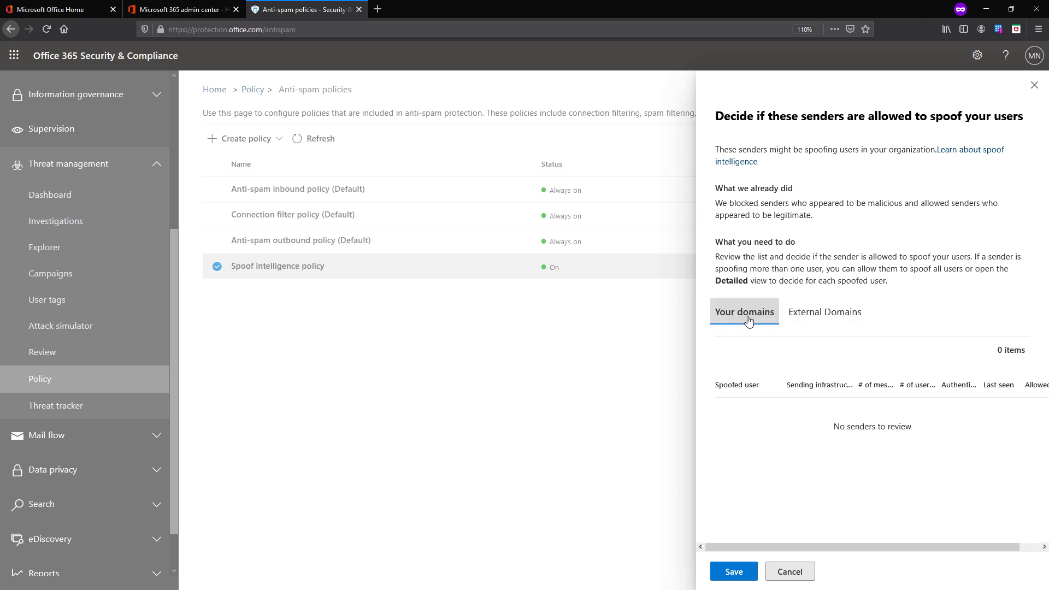